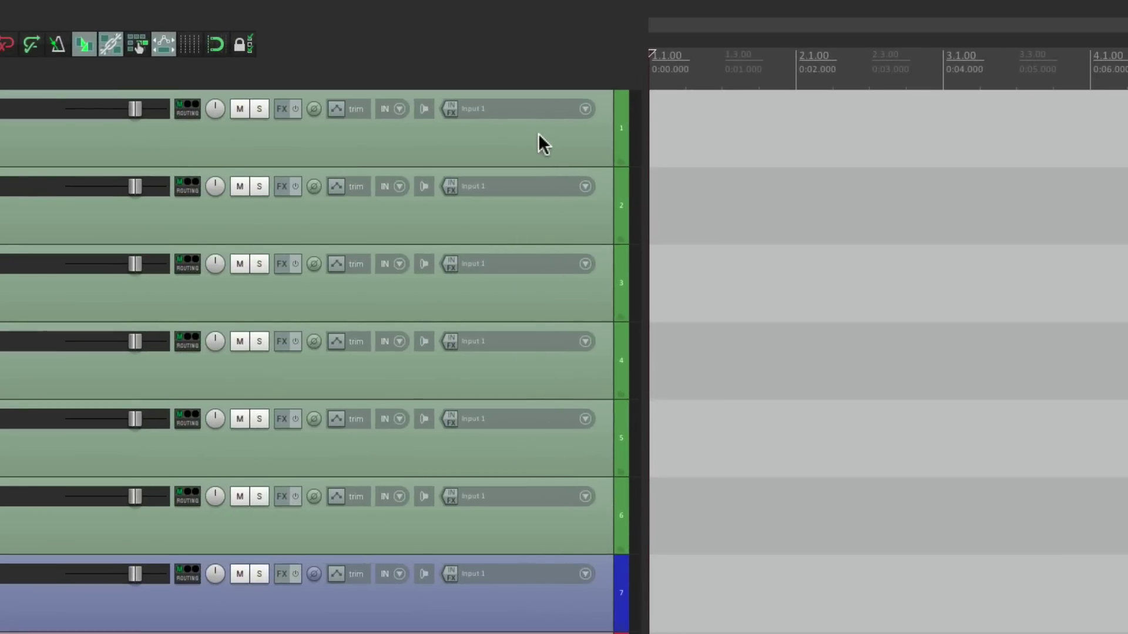
- Check the mono inputs available for the first track, without changing its input
click(586, 110)
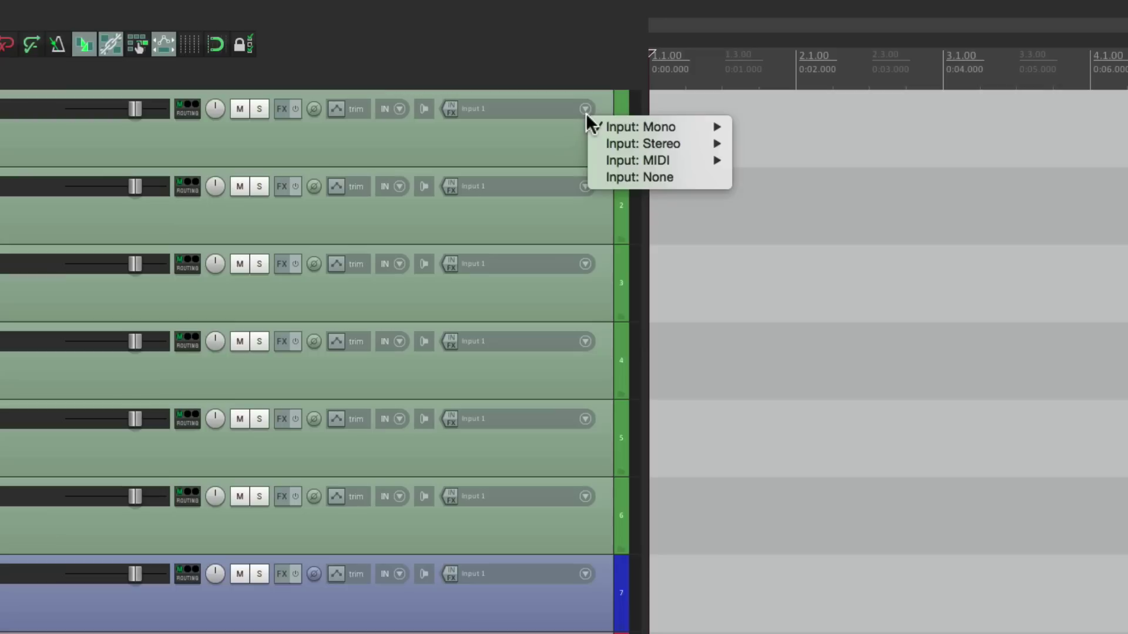
mouse_move(592, 127)
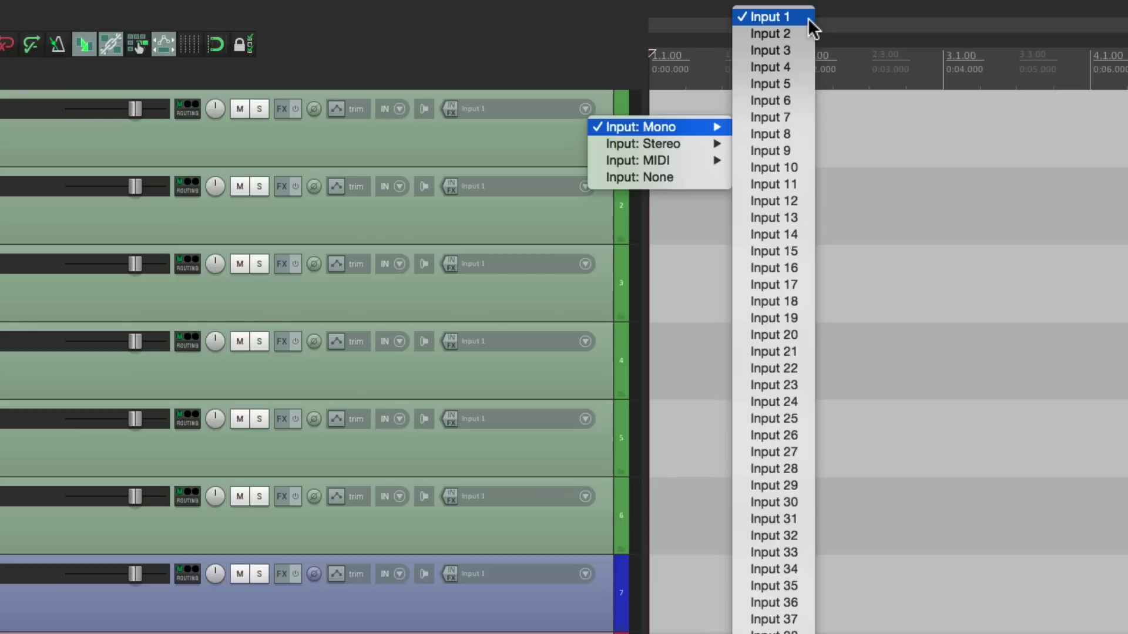
click(585, 36)
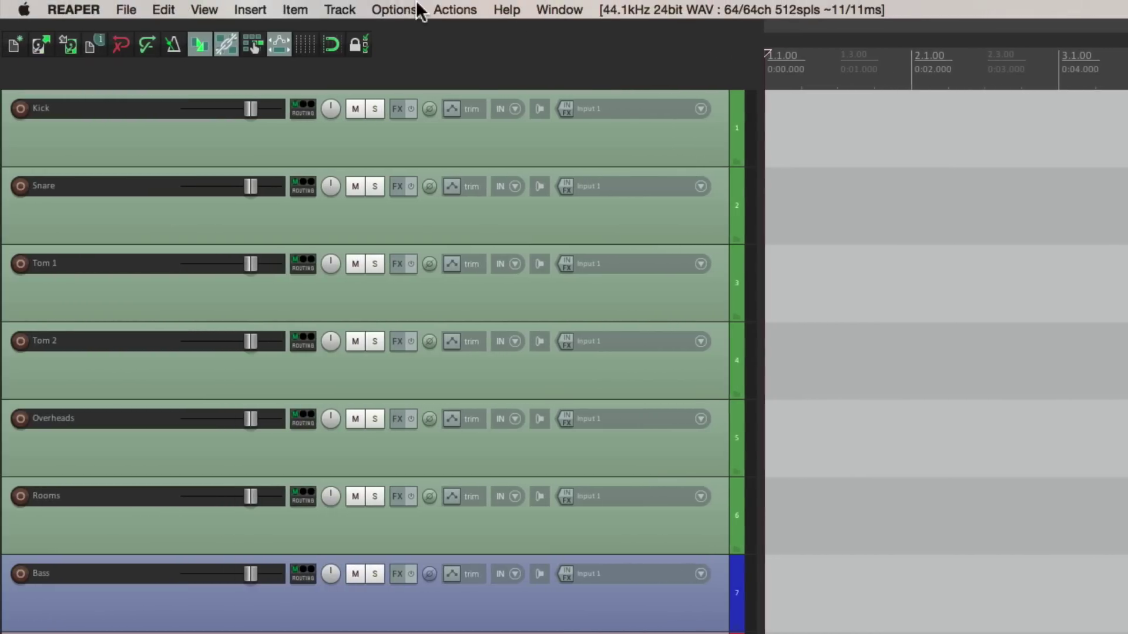
- Enable input channel name aliasing/remapping in the audio preferences and open the input channel names for editing
click(415, 8)
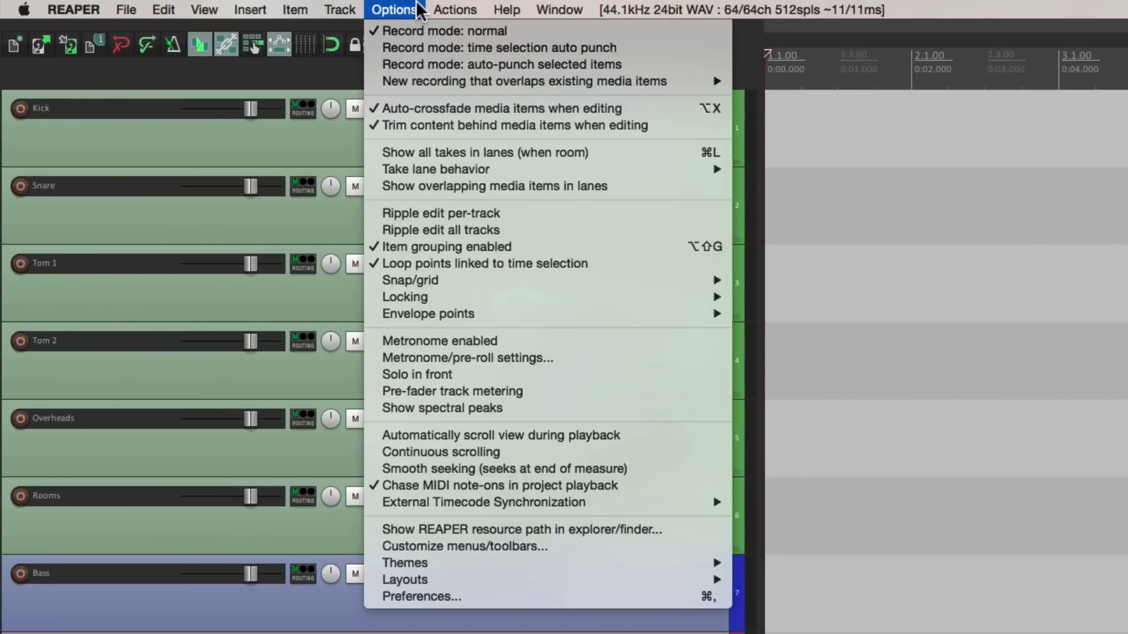
click(376, 597)
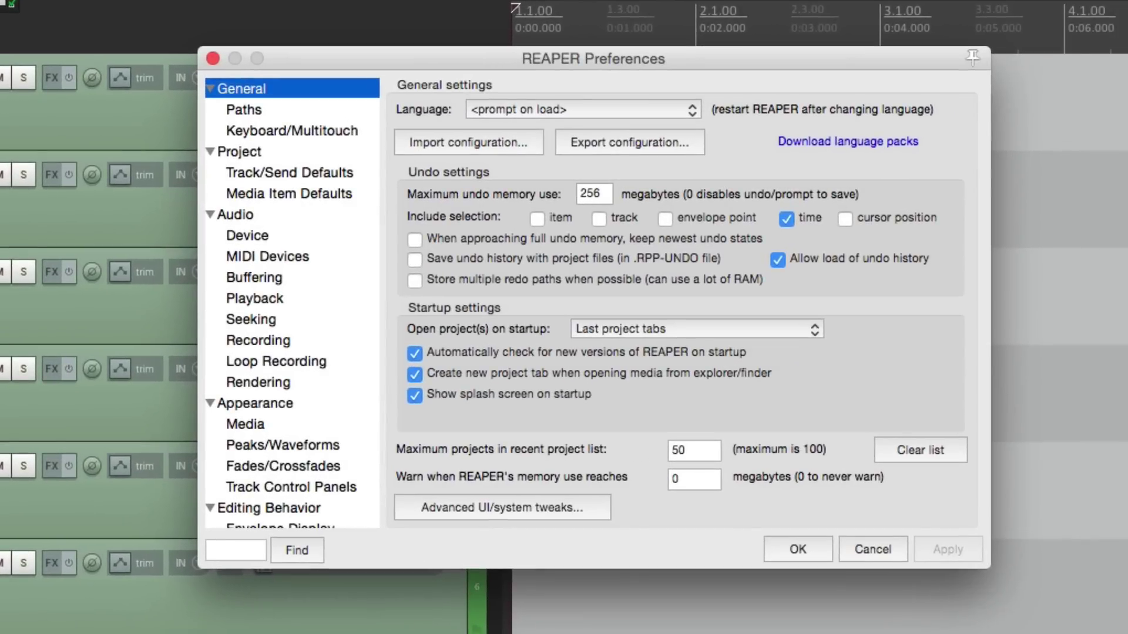
click(314, 217)
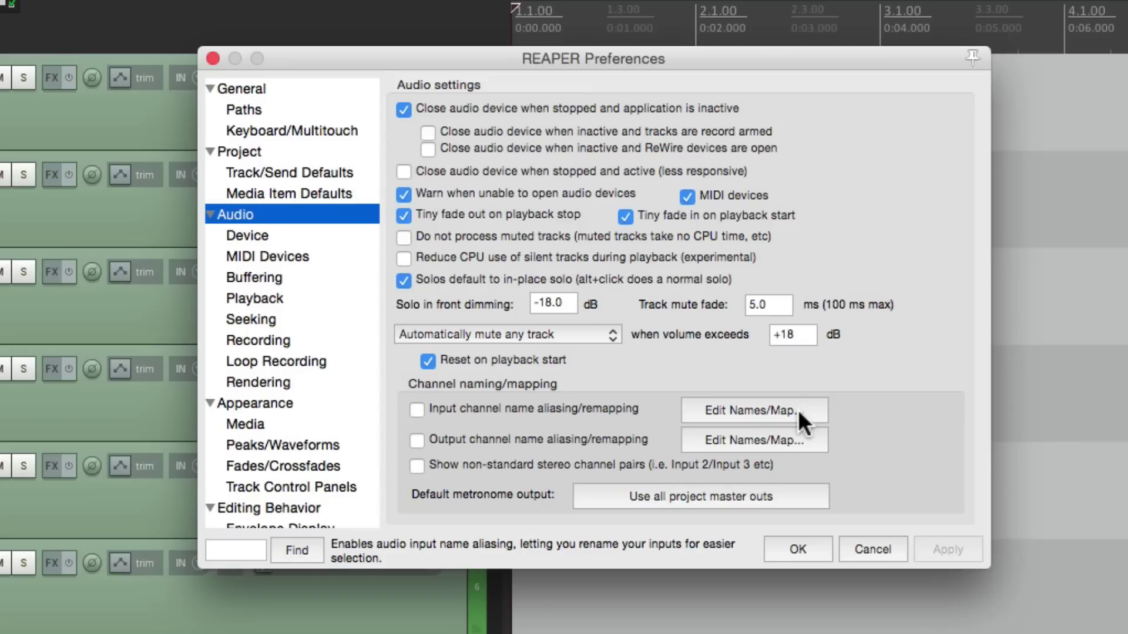
click(416, 409)
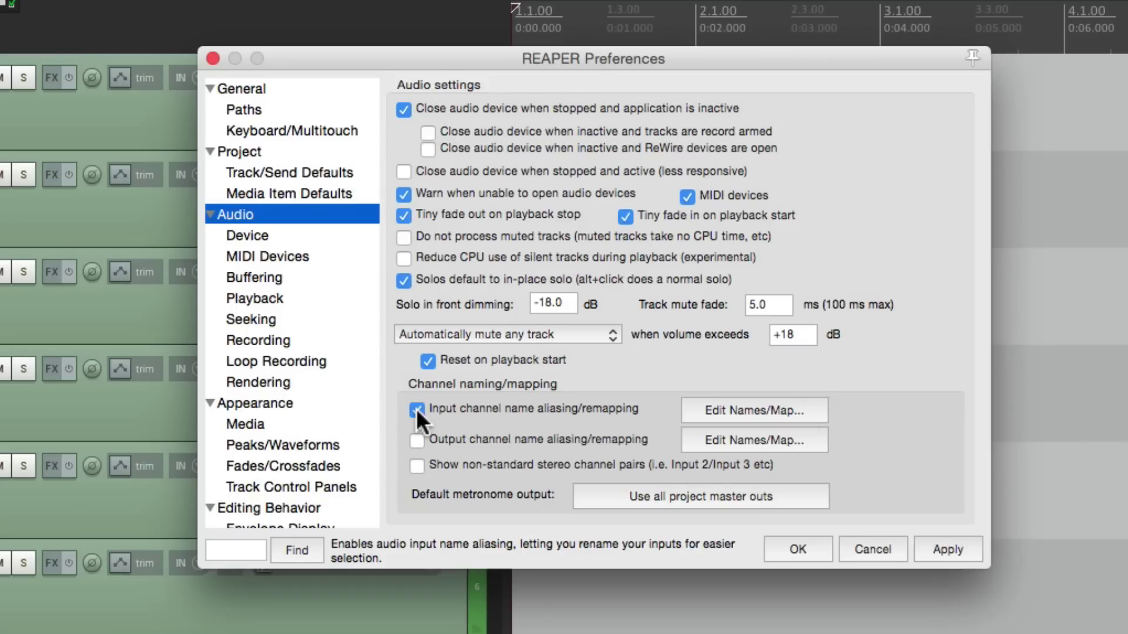
click(724, 411)
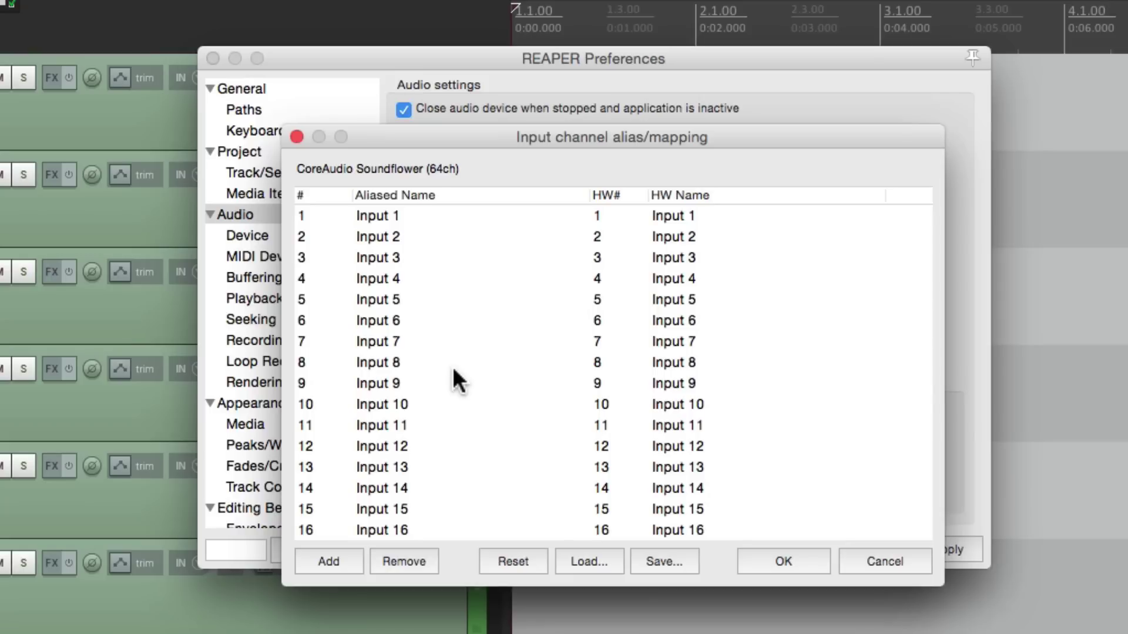
- Alias input channel 1 as Kick and channel 2 as Snare
scroll(467, 361, down, 5)
scroll(467, 361, up, 5)
click(448, 226)
double_click(448, 223)
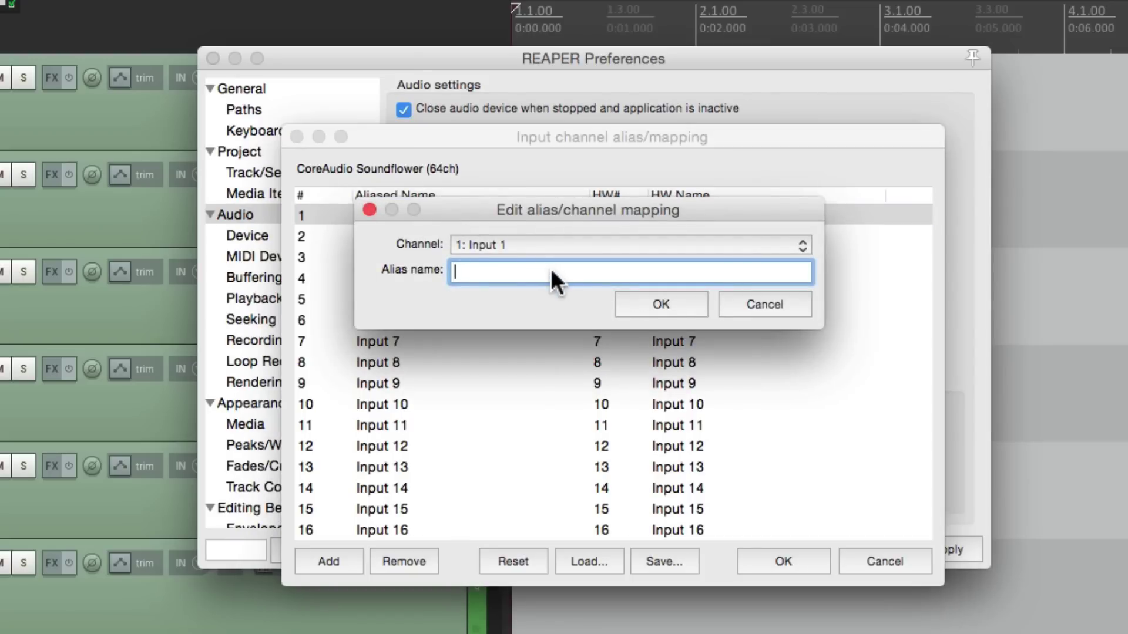
text(Kick)
click(672, 301)
double_click(452, 235)
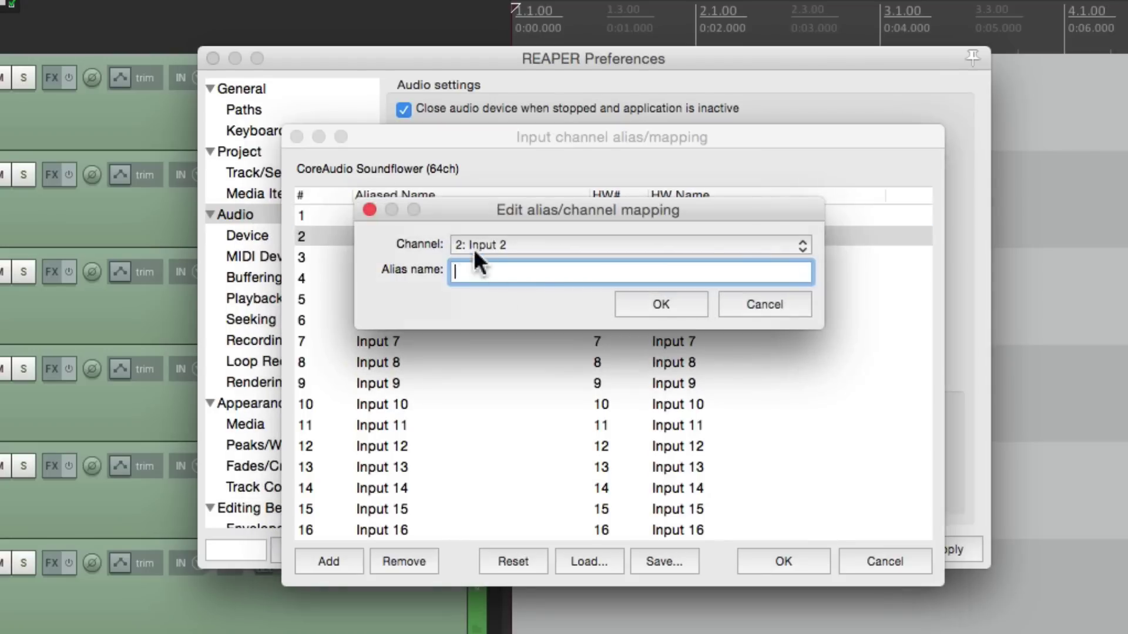
text(Snare)
key(Return)
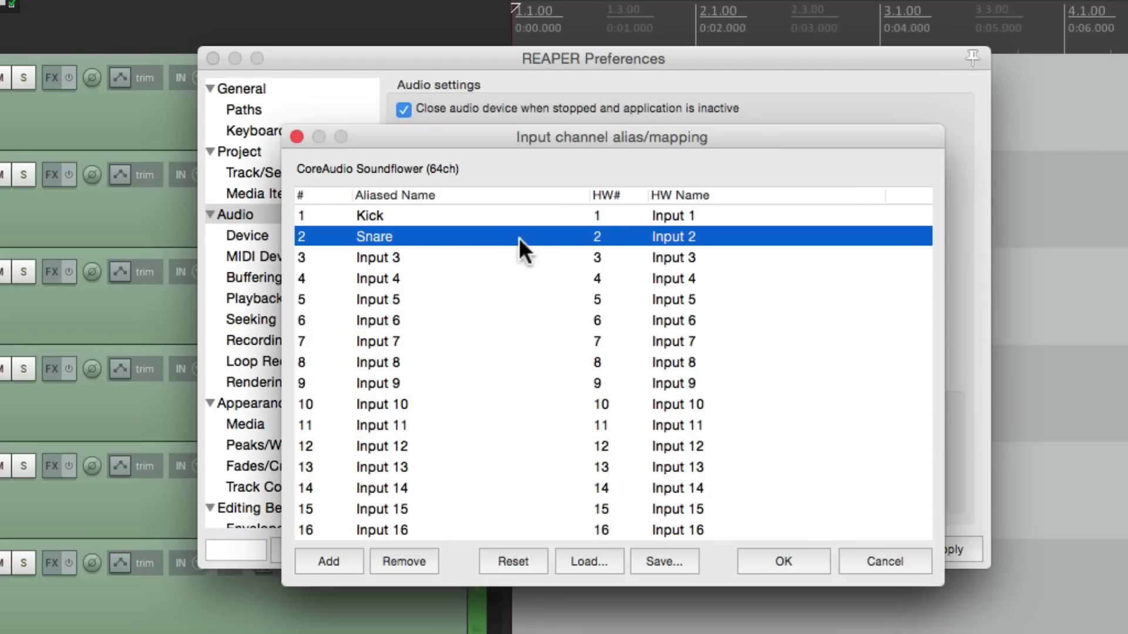
- Alias input channel 3 as Tom 1 and channel 4 as Tom 2
double_click(511, 259)
text(Tom 1)
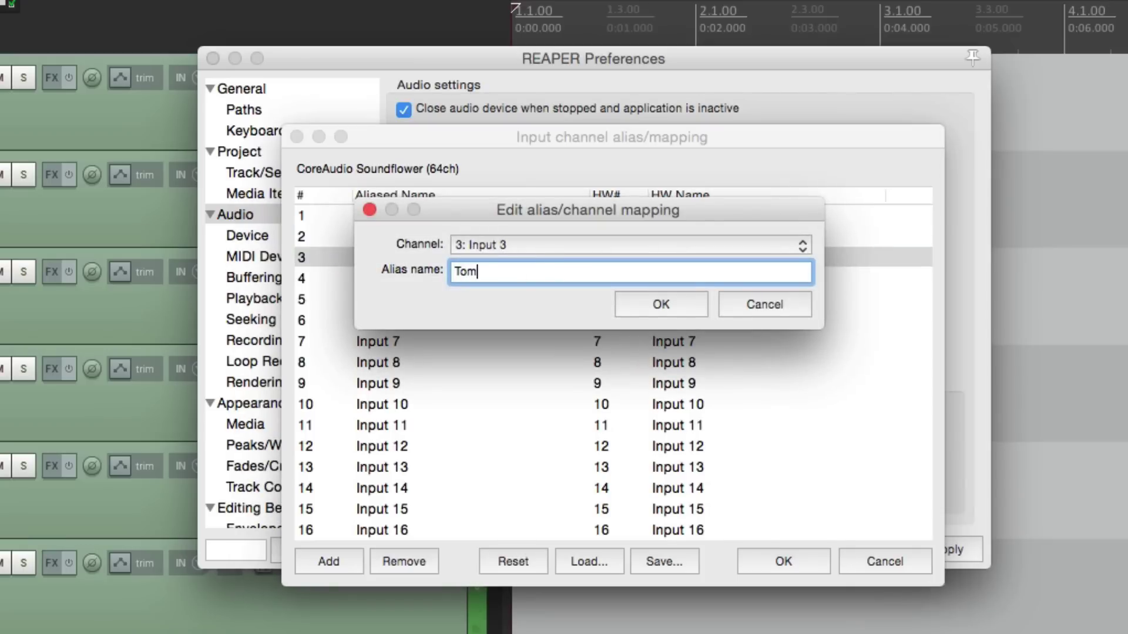
key(Return)
double_click(470, 278)
text(T)
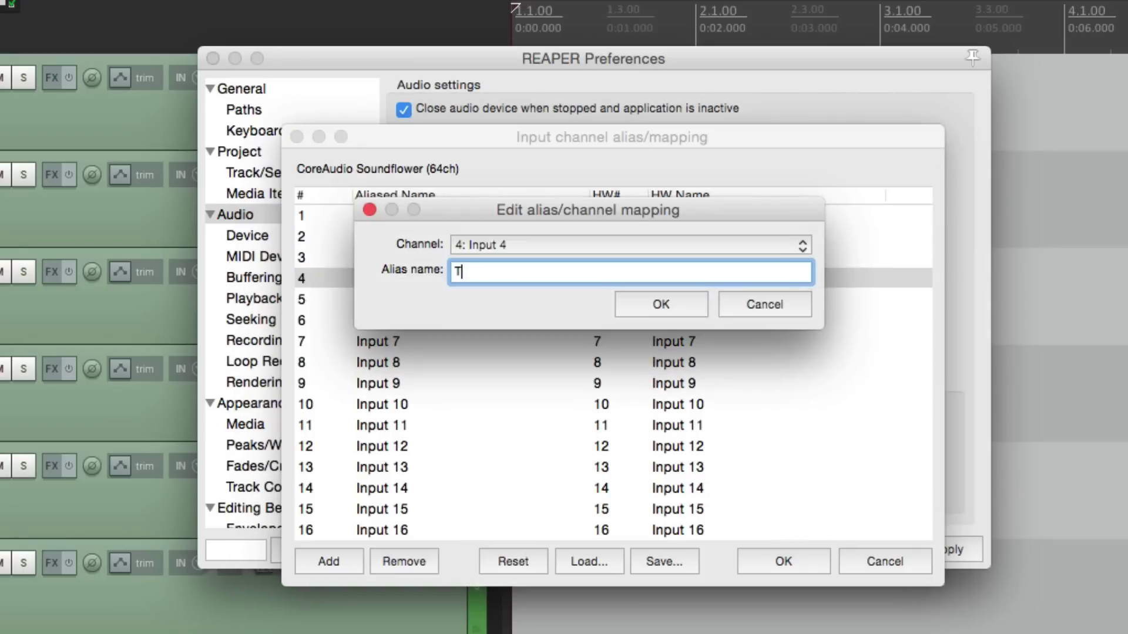
text(om 2)
key(Return)
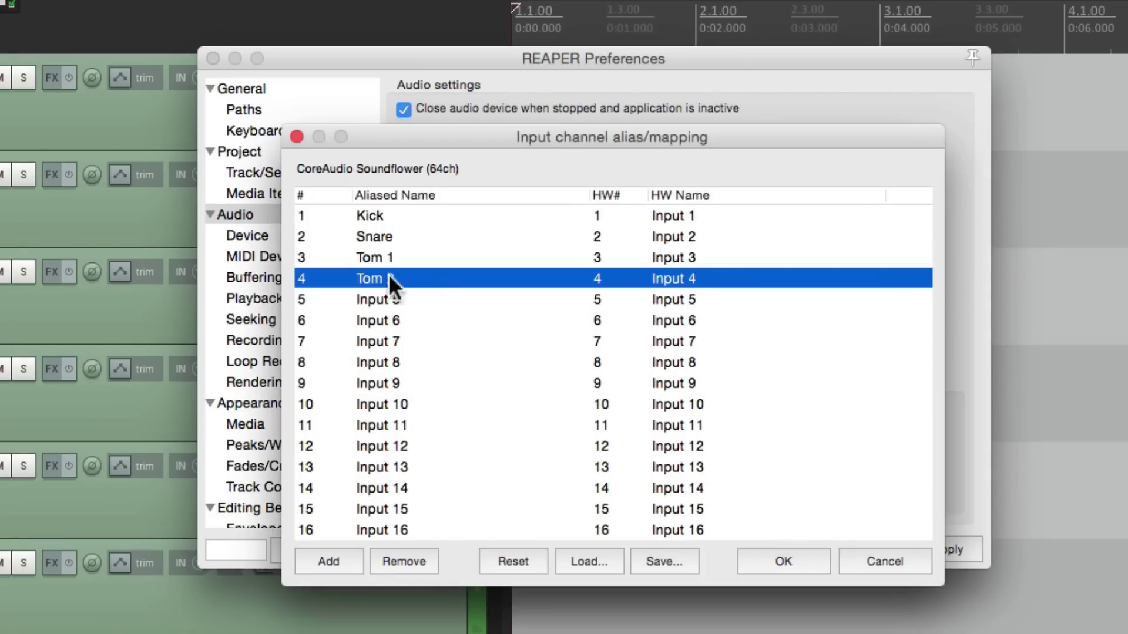
- Alias input channel 5 as Overhead L and channel 6 as Overhead R
double_click(427, 296)
text(Overhead L)
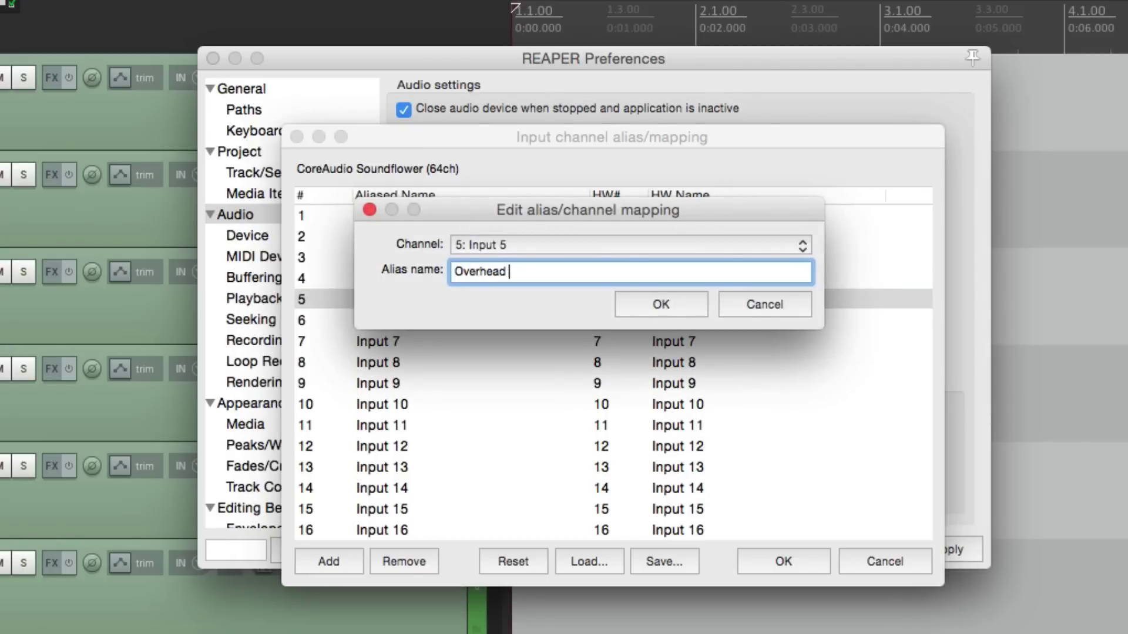
key(Return)
click(437, 322)
double_click(434, 322)
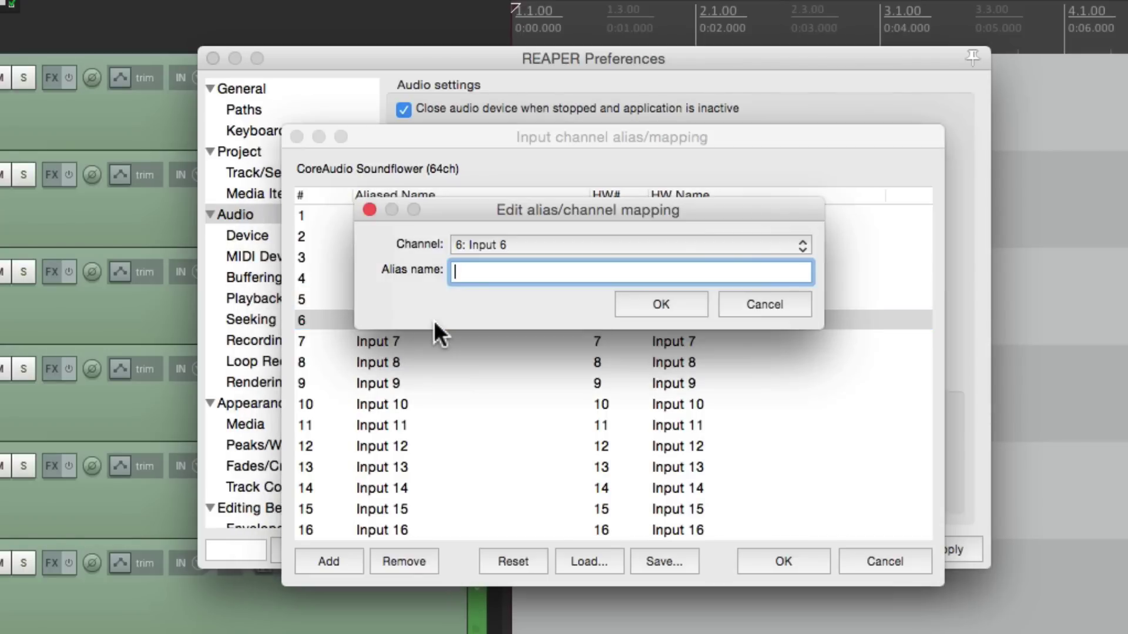
text(Overhead R)
key(Return)
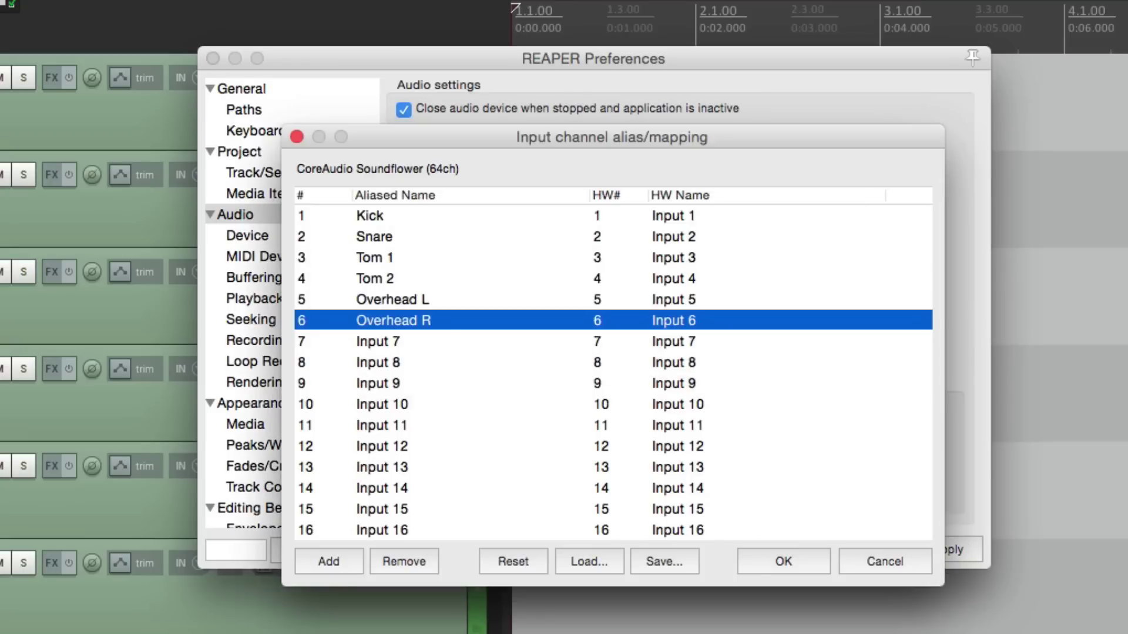
- Alias input channel 7 as Room L and channel 8 as Room R
double_click(469, 342)
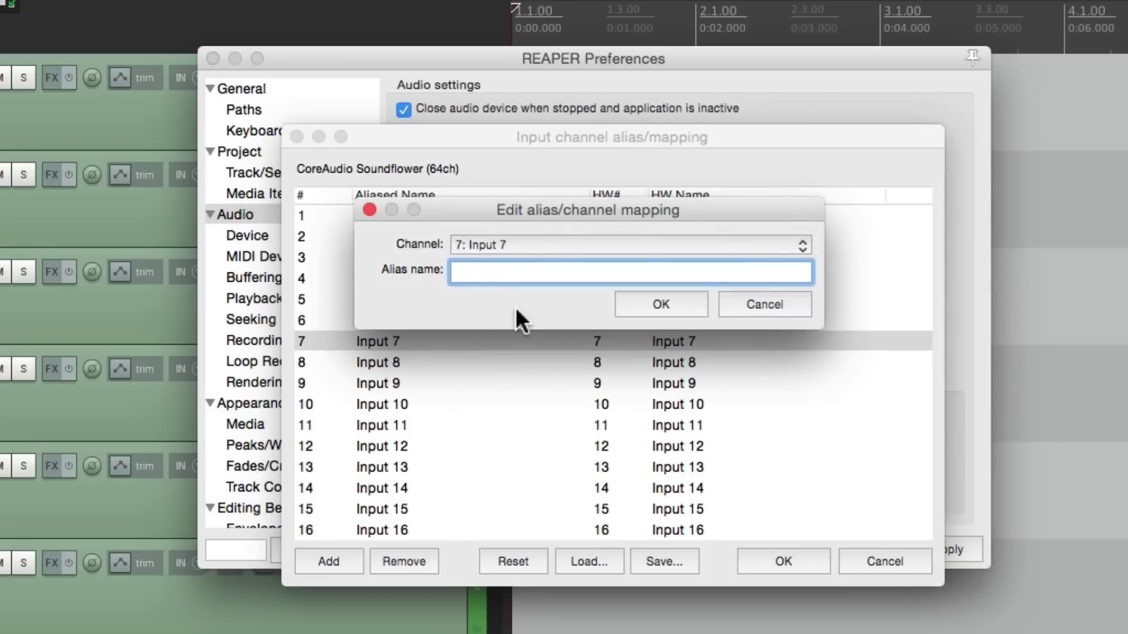
text(Room L)
key(Return)
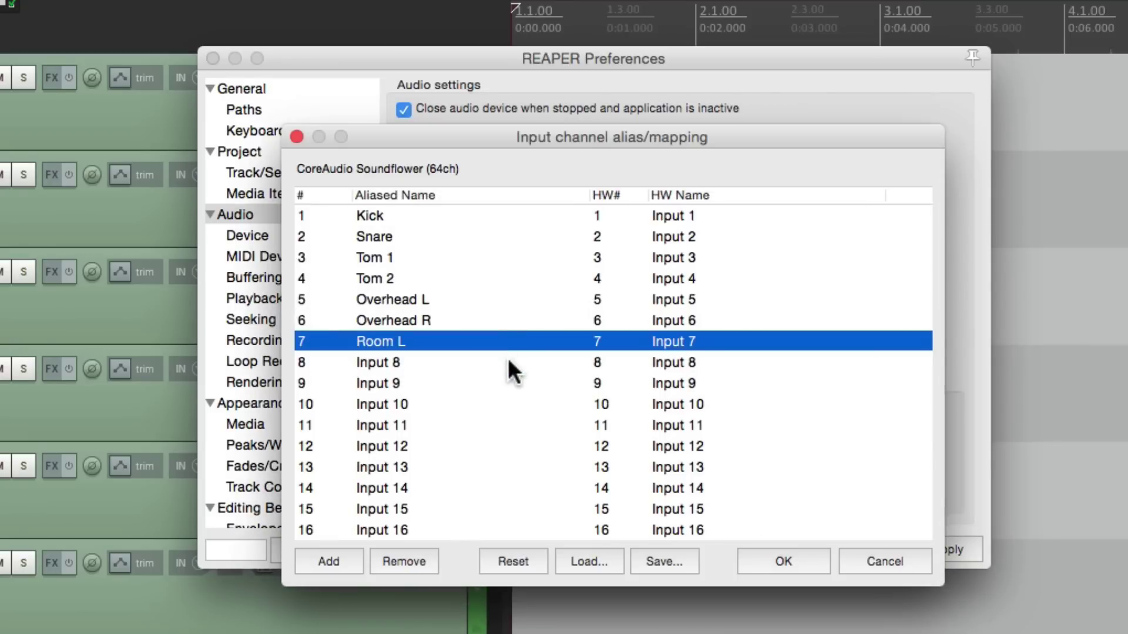
double_click(509, 361)
text(Room R)
key(Return)
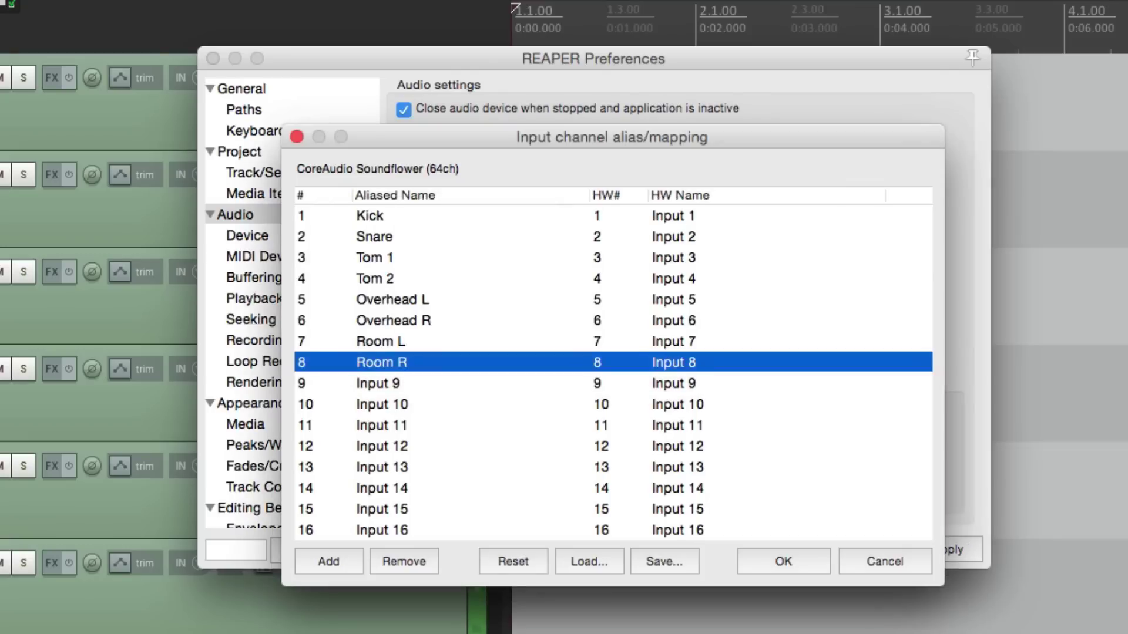
- Alias input channel 9 as Bass
double_click(475, 383)
text(Bass)
key(Return)
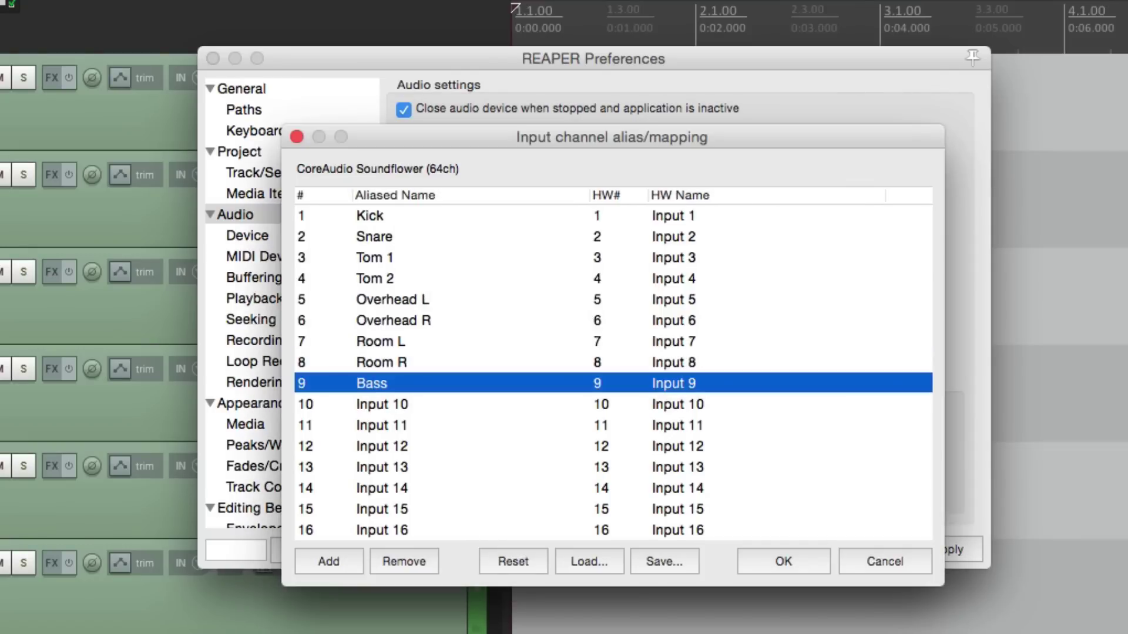
- Alias input channel 10 as Guitar 1 and channel 11 as Guitar 2
double_click(477, 405)
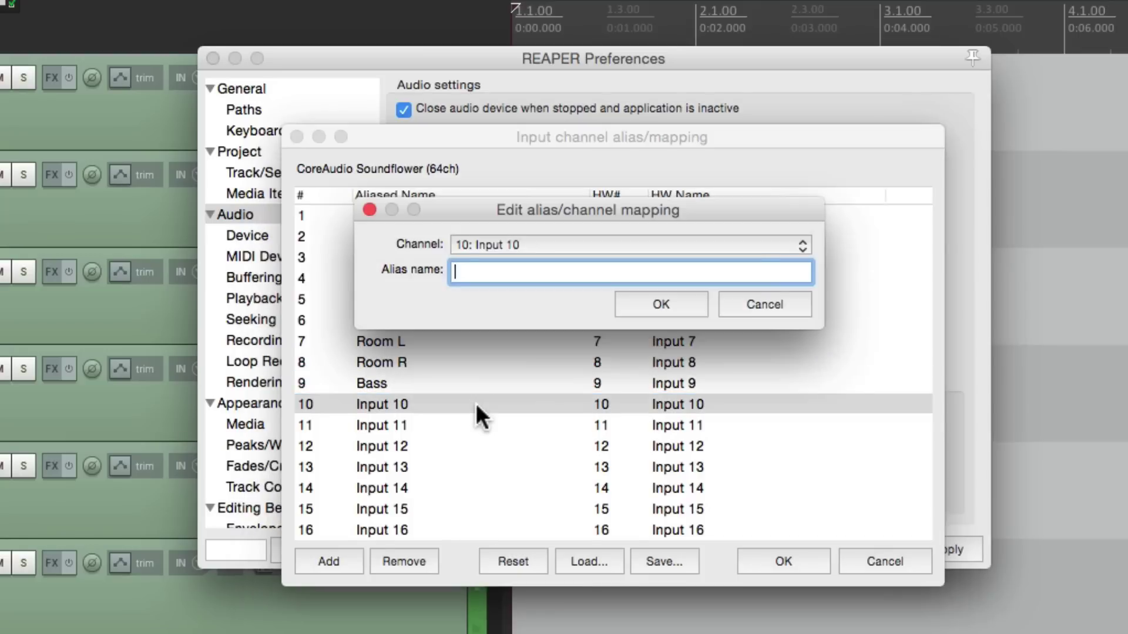
text(Guitar 1)
key(Return)
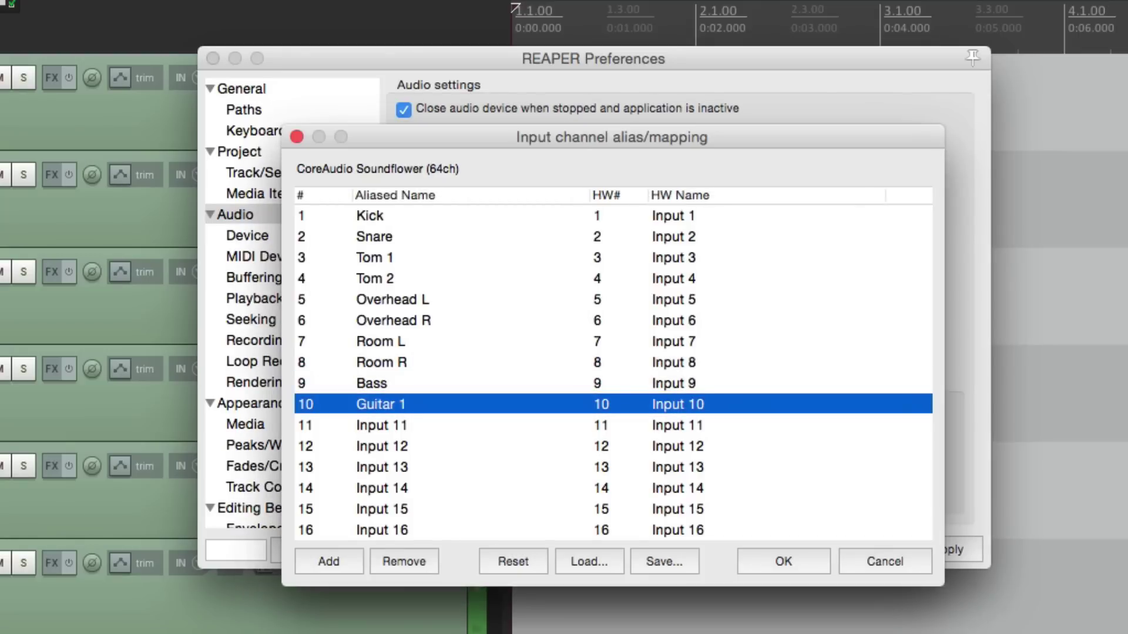
double_click(464, 428)
text(Guitar 2)
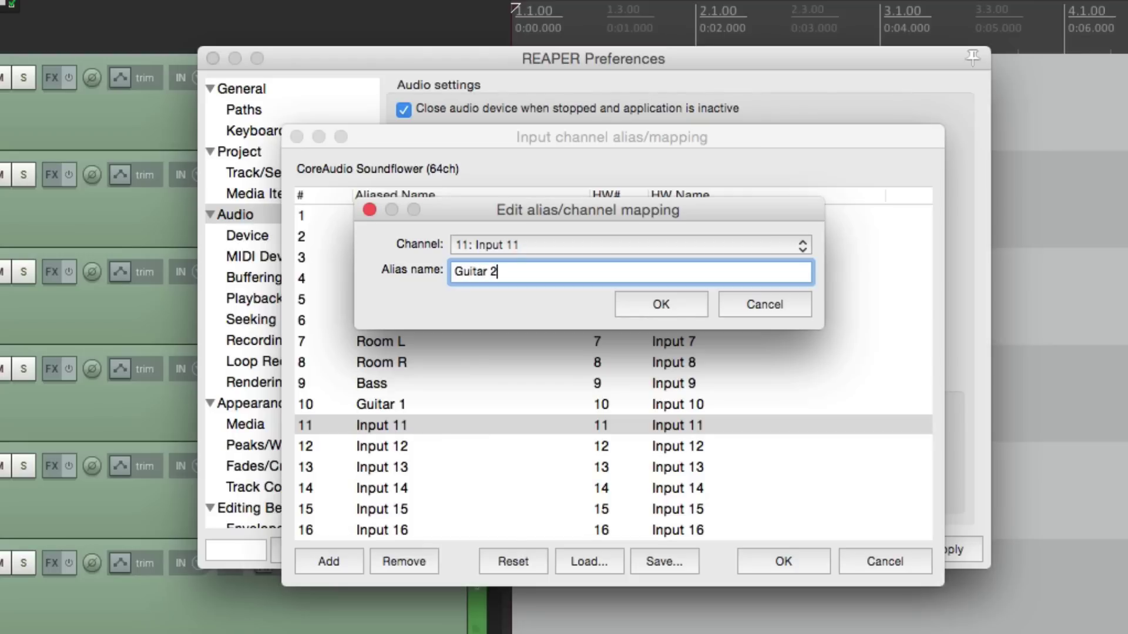
key(Return)
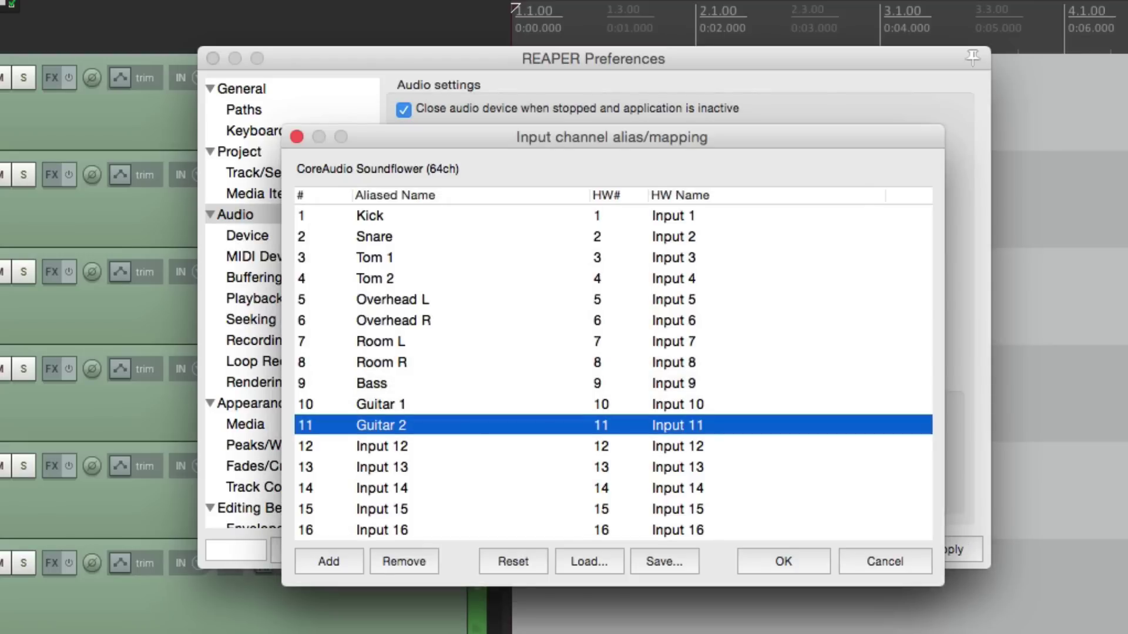
- Alias input channel 12 as Vocal, and save the channel mapping and the preferences
double_click(431, 448)
text(Vocal)
key(Return)
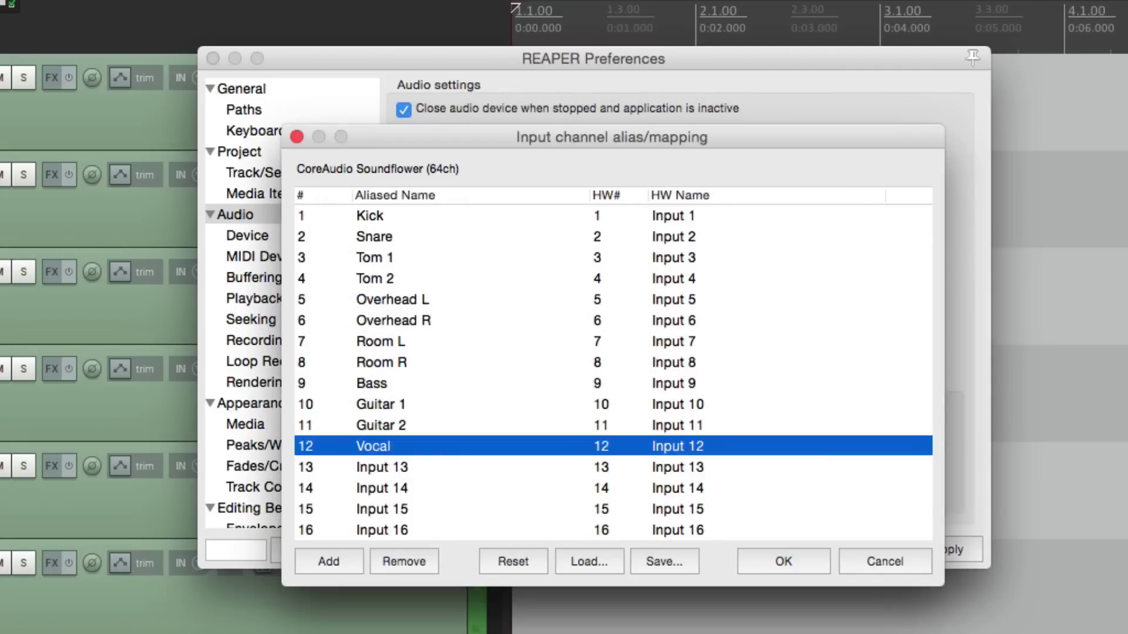
click(751, 558)
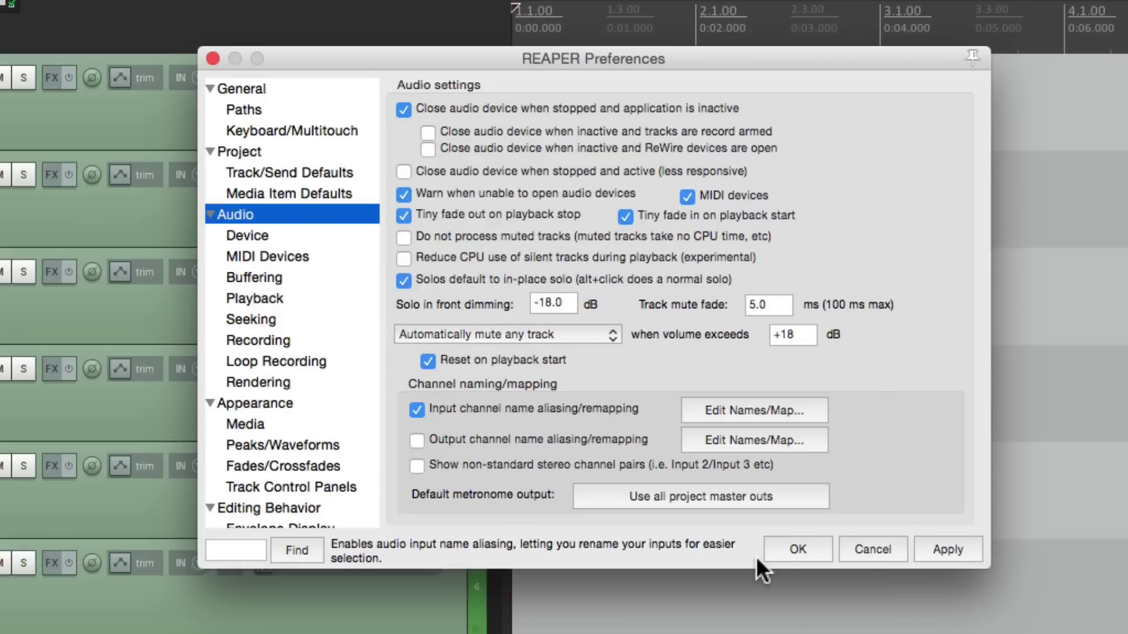
click(786, 547)
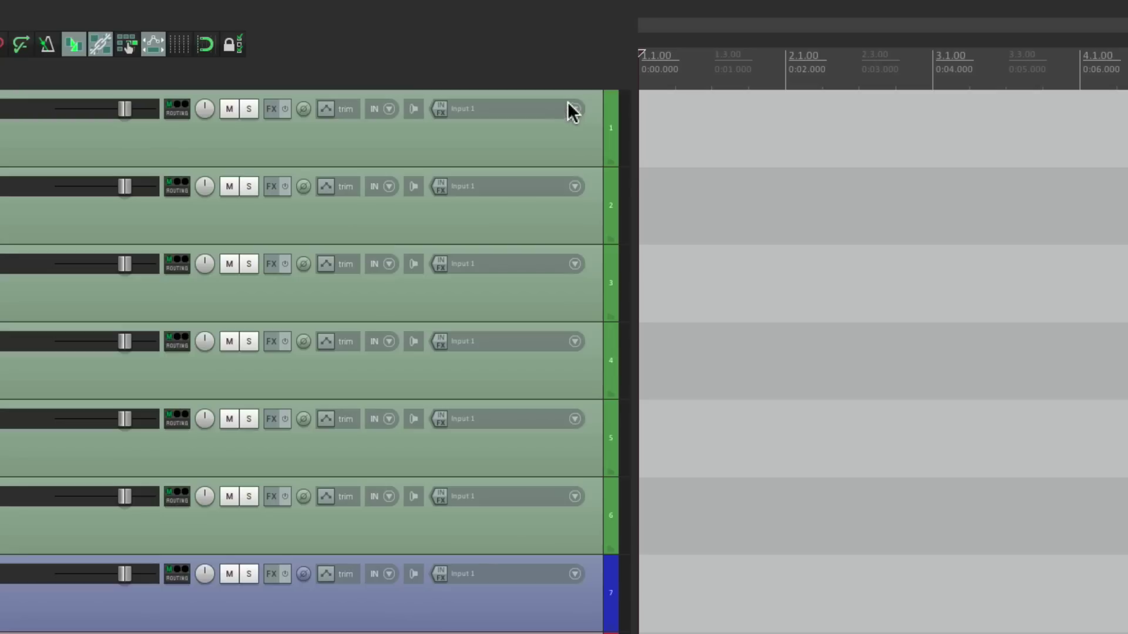
- Assign the mono input Kick to the Kick track and the mono input Snare to the Snare track
click(568, 105)
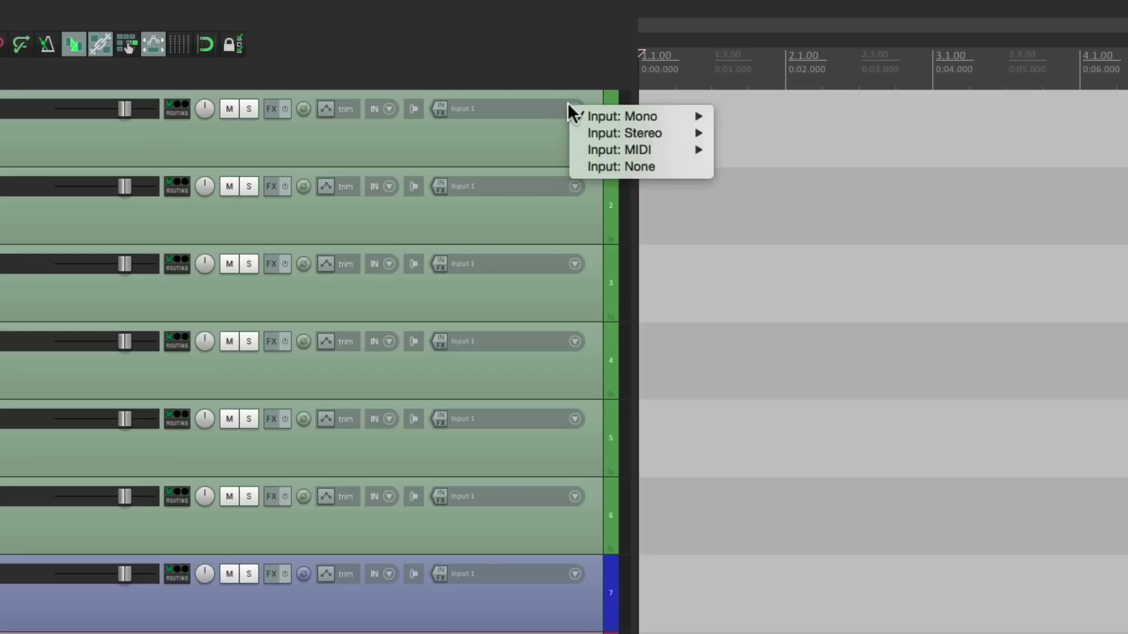
mouse_move(588, 114)
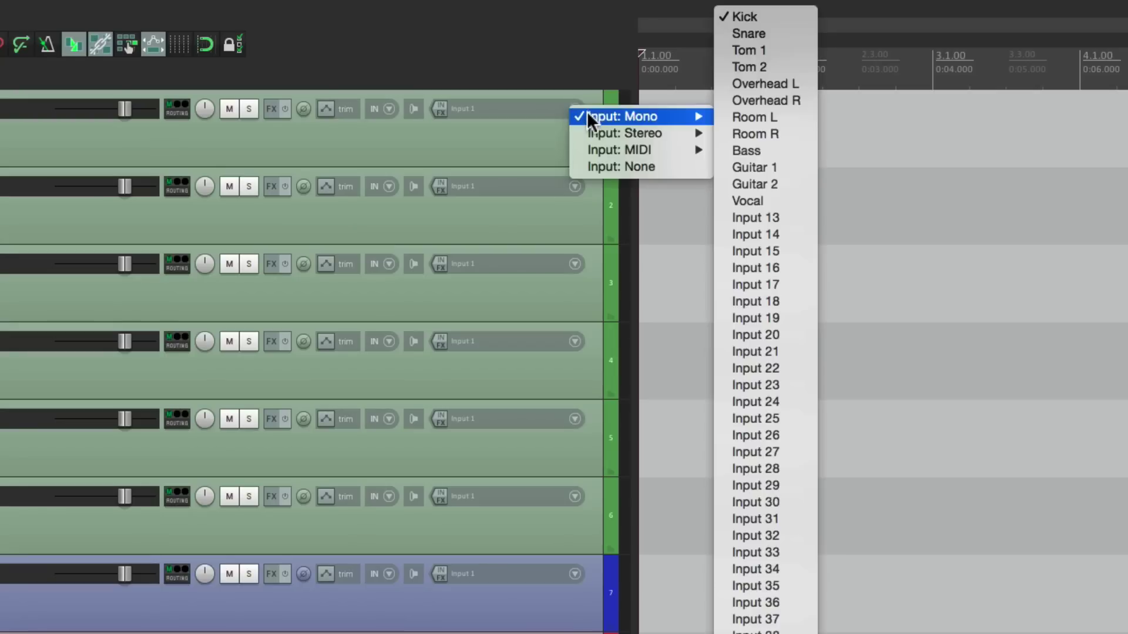
click(784, 20)
click(576, 183)
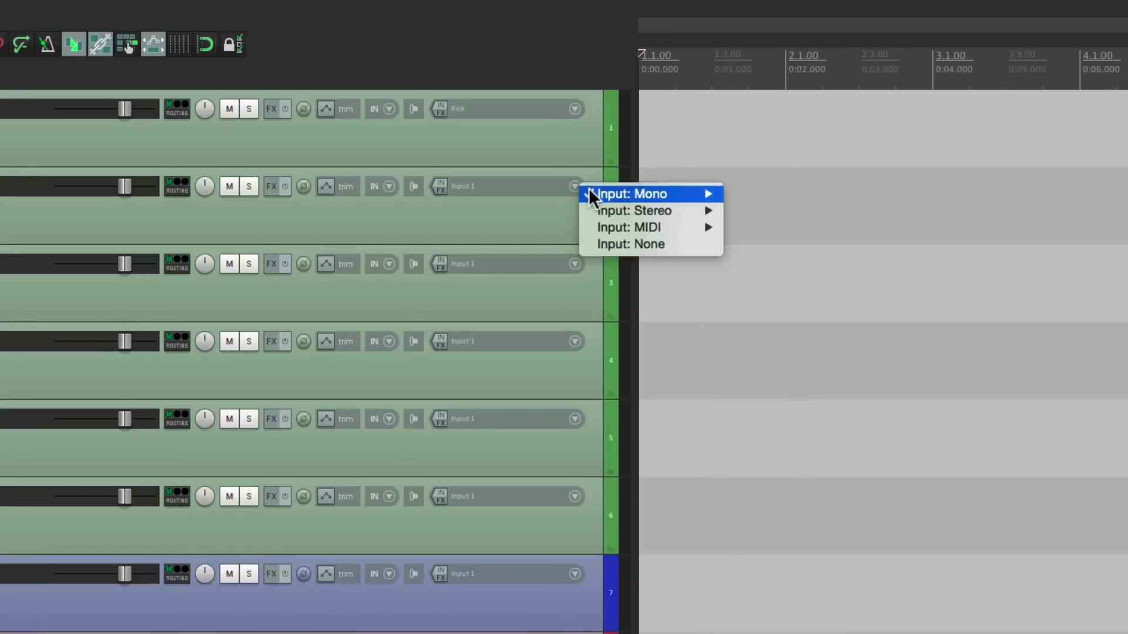
mouse_move(590, 193)
click(778, 35)
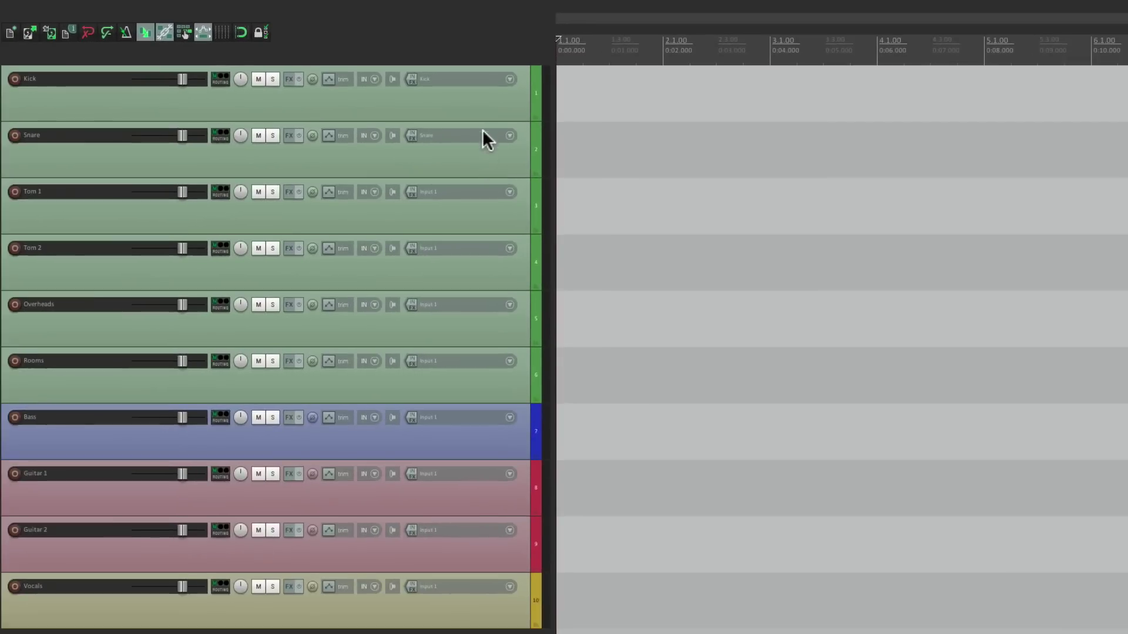
- Assign the mono inputs Kick to Guitar 1 sequentially to all ten tracks, from Kick through Vocals
click(540, 147)
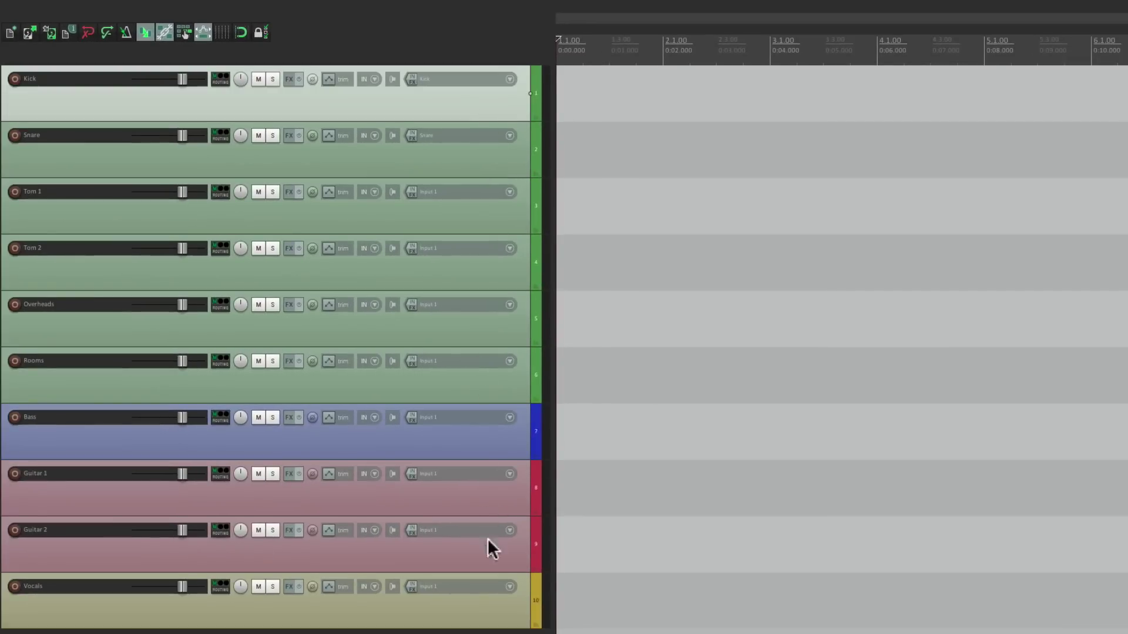
shift+click(485, 608)
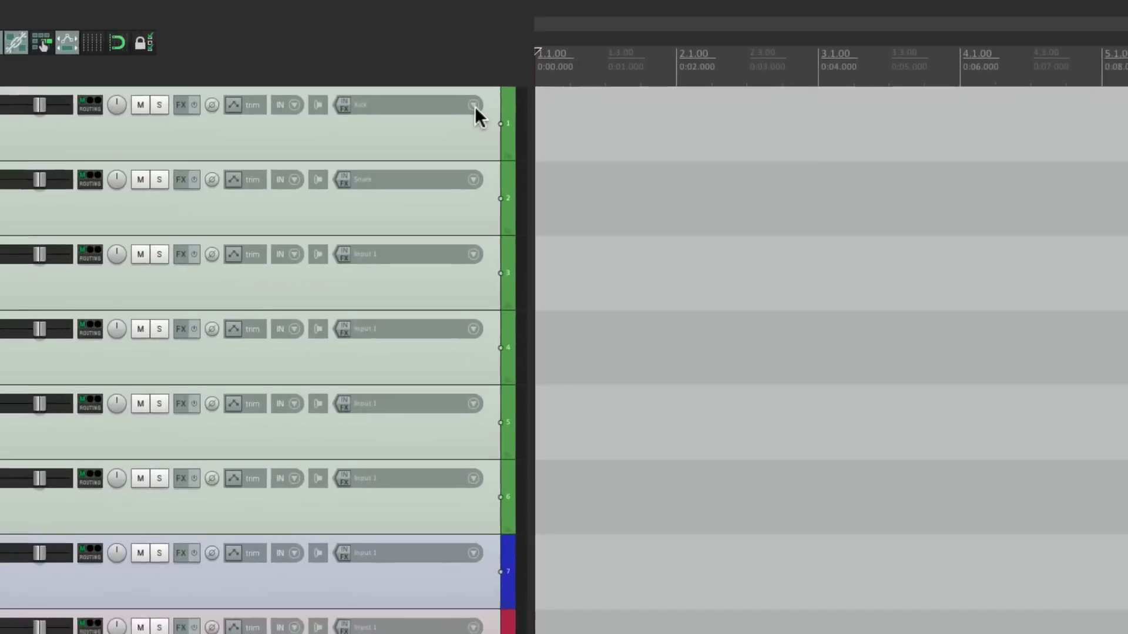
click(509, 79)
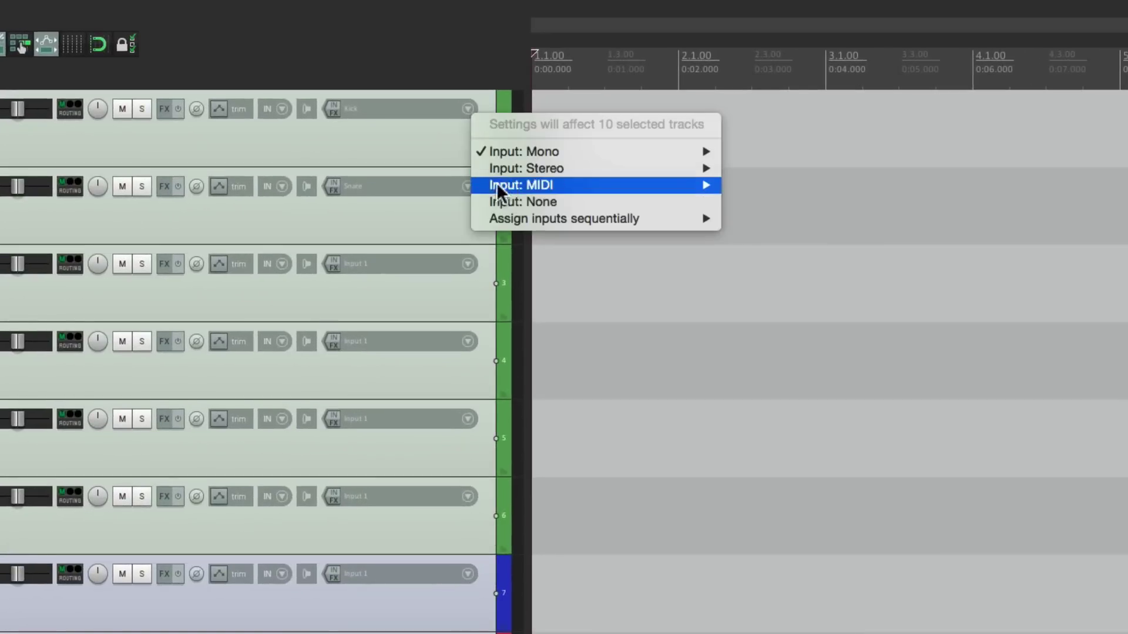
mouse_move(481, 219)
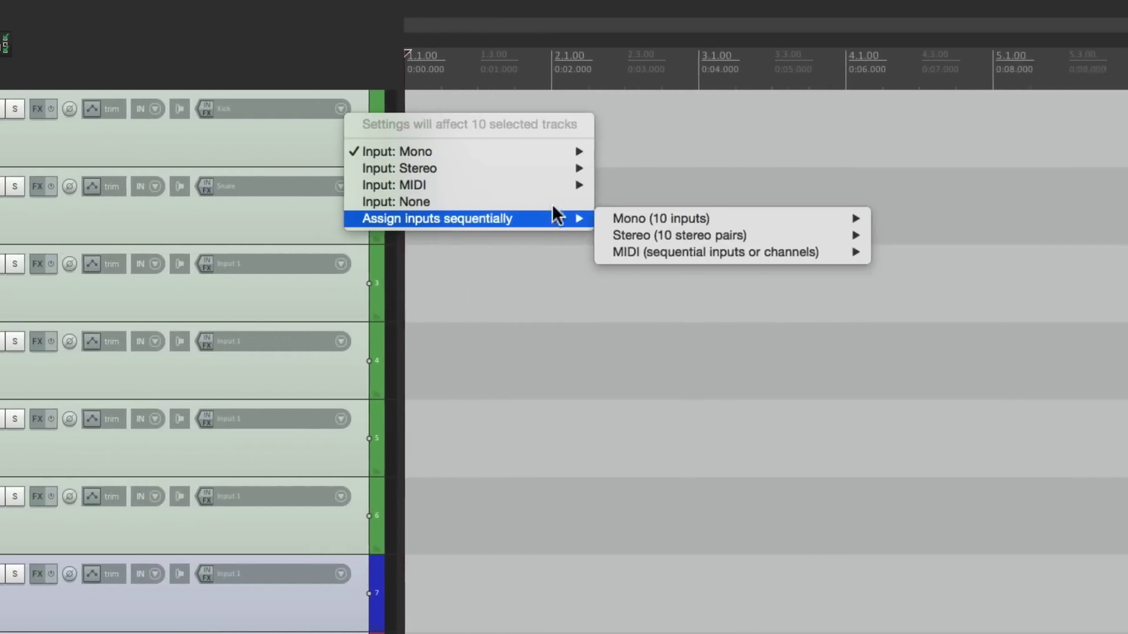
mouse_move(559, 230)
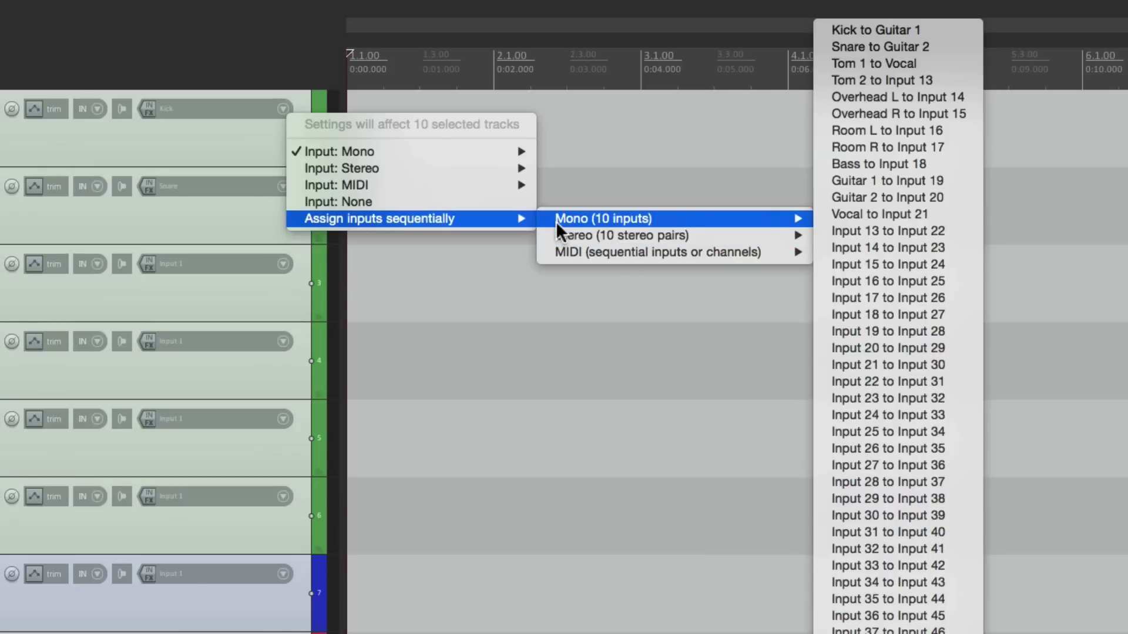
click(957, 30)
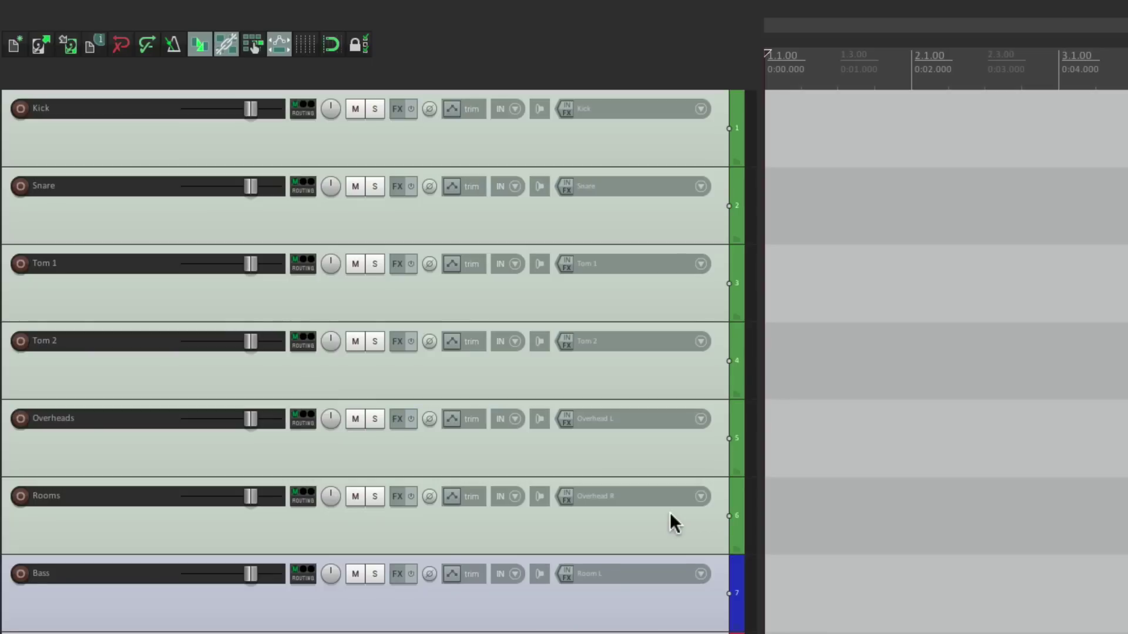
- Assign the stereo pairs Overhead L / Overhead R to Room L / Room R sequentially to the Overheads and Rooms tracks
click(667, 457)
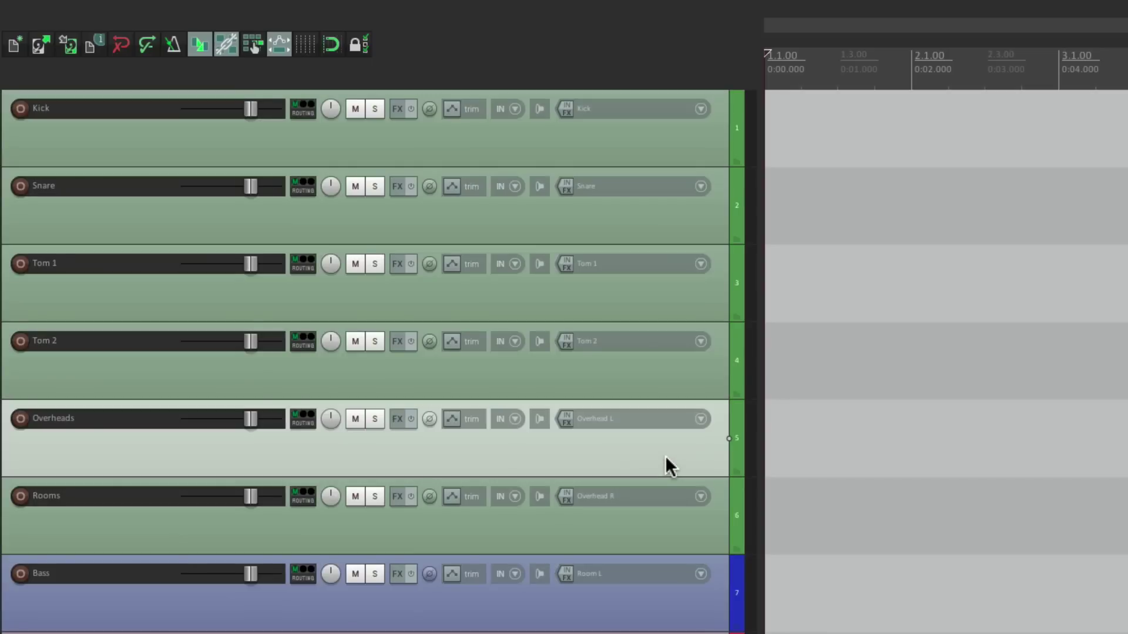
shift+click(683, 549)
drag(684, 549, 287, 549)
click(295, 418)
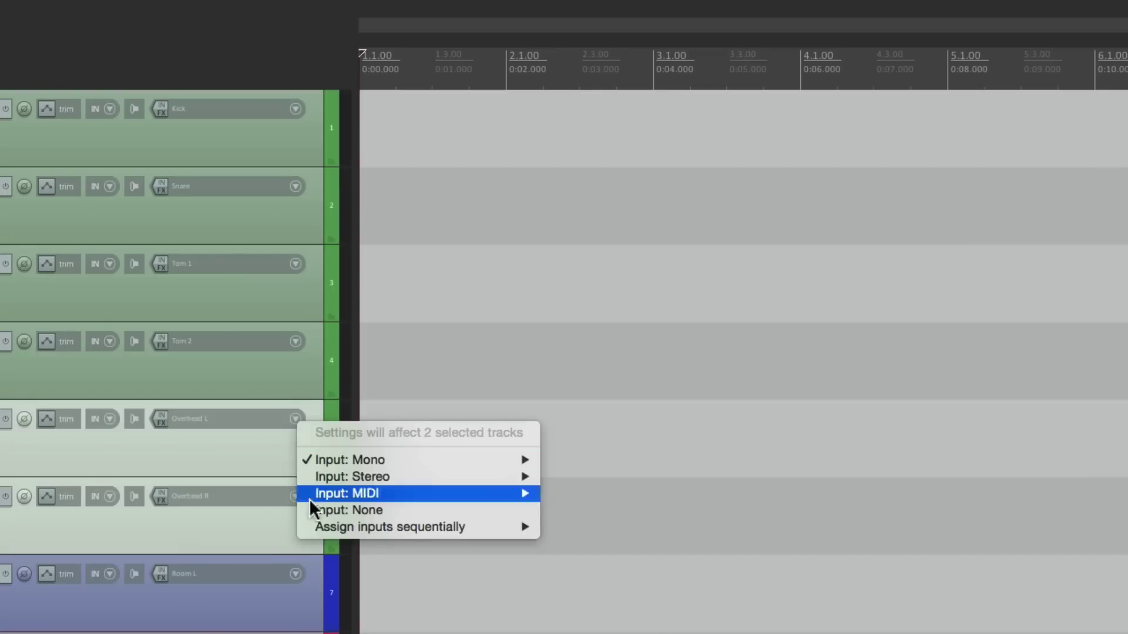
mouse_move(309, 527)
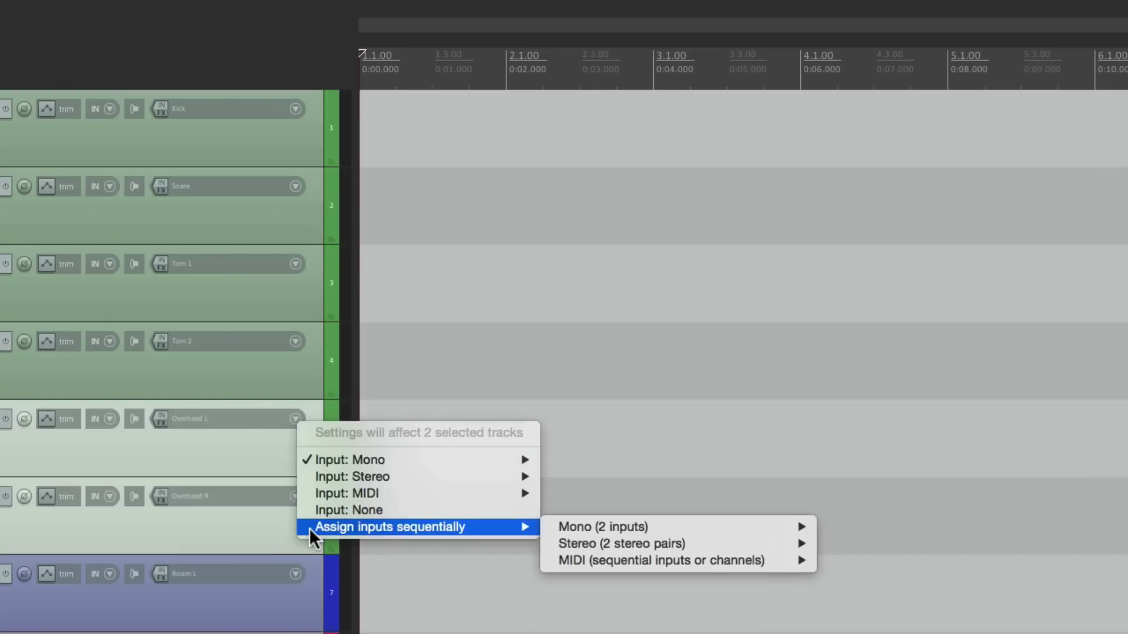
mouse_move(617, 541)
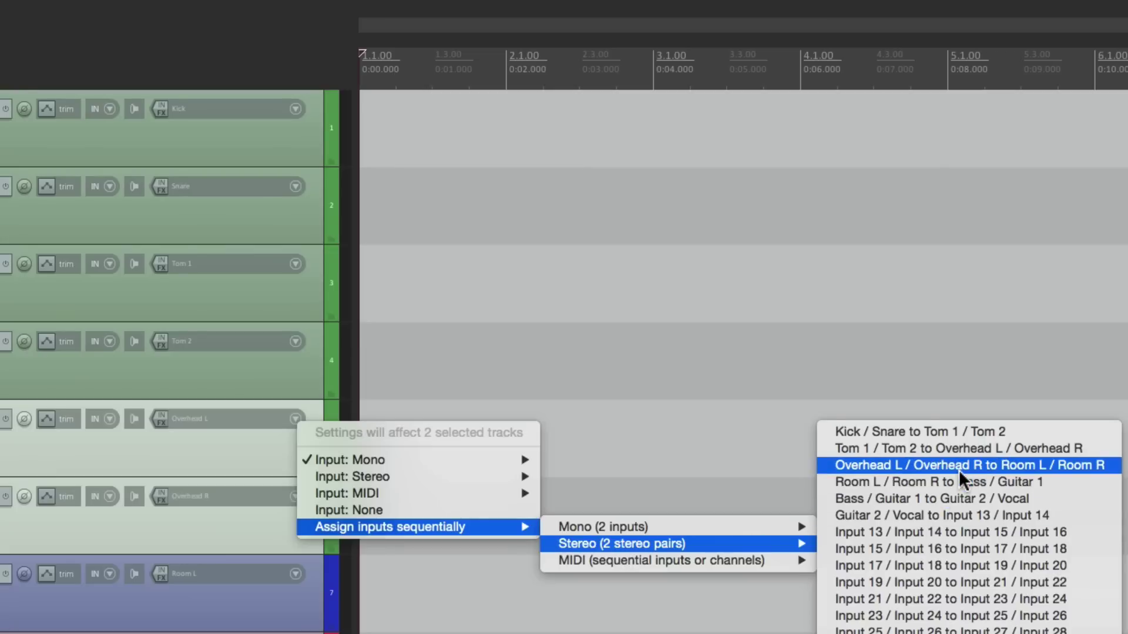
click(1066, 470)
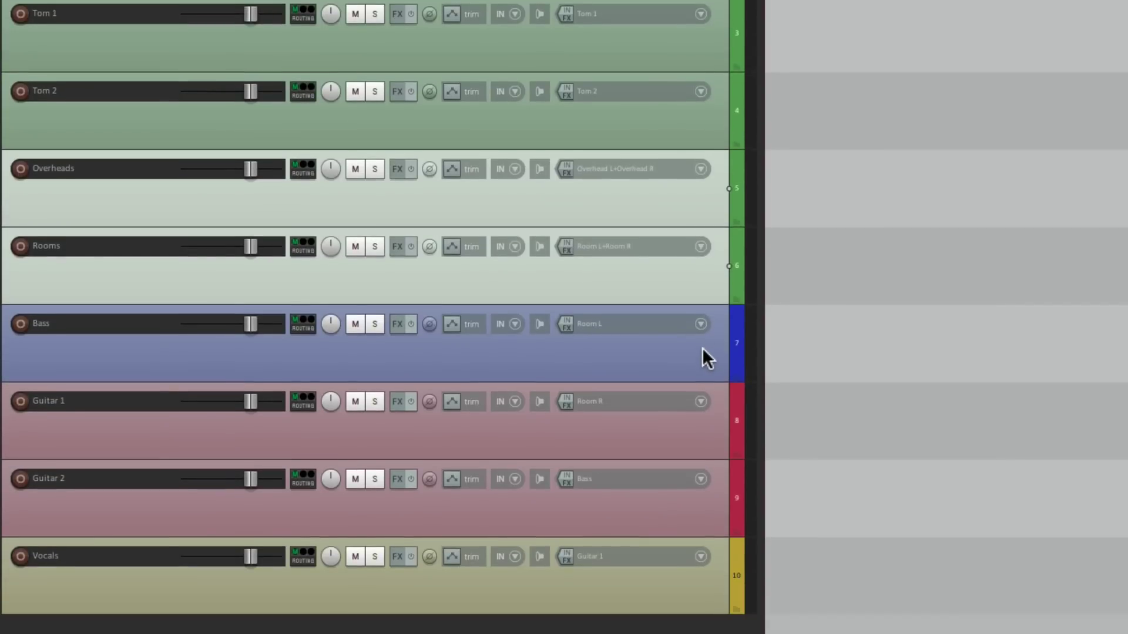
- Assign the mono inputs Bass to Vocal sequentially to the Bass, Guitar 1, Guitar 2 and Vocals tracks
click(702, 349)
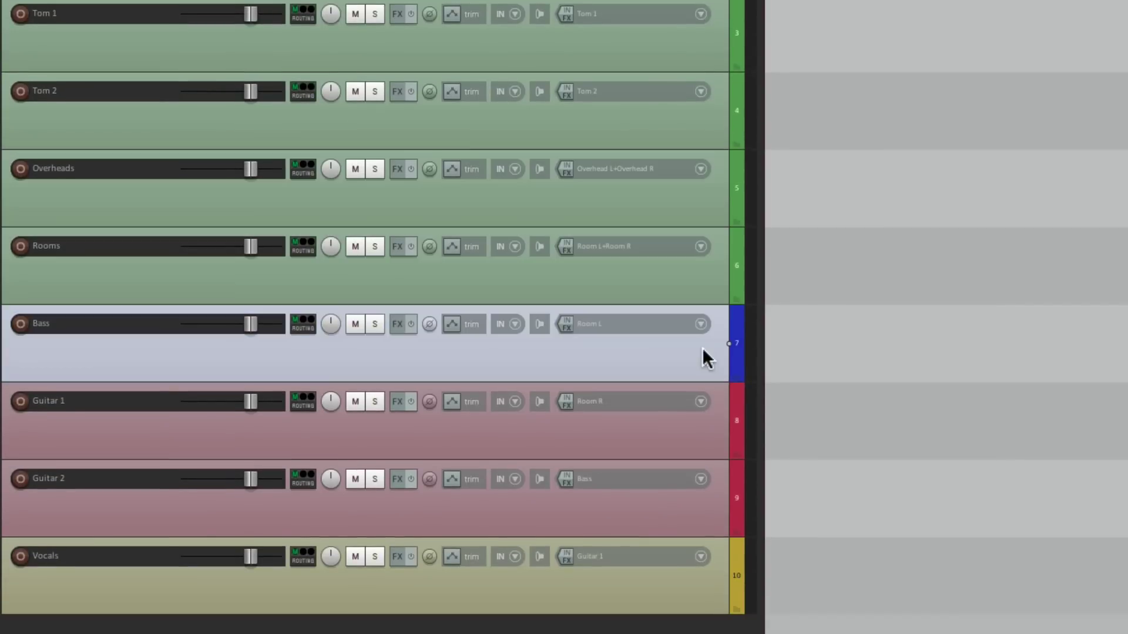
shift+click(703, 586)
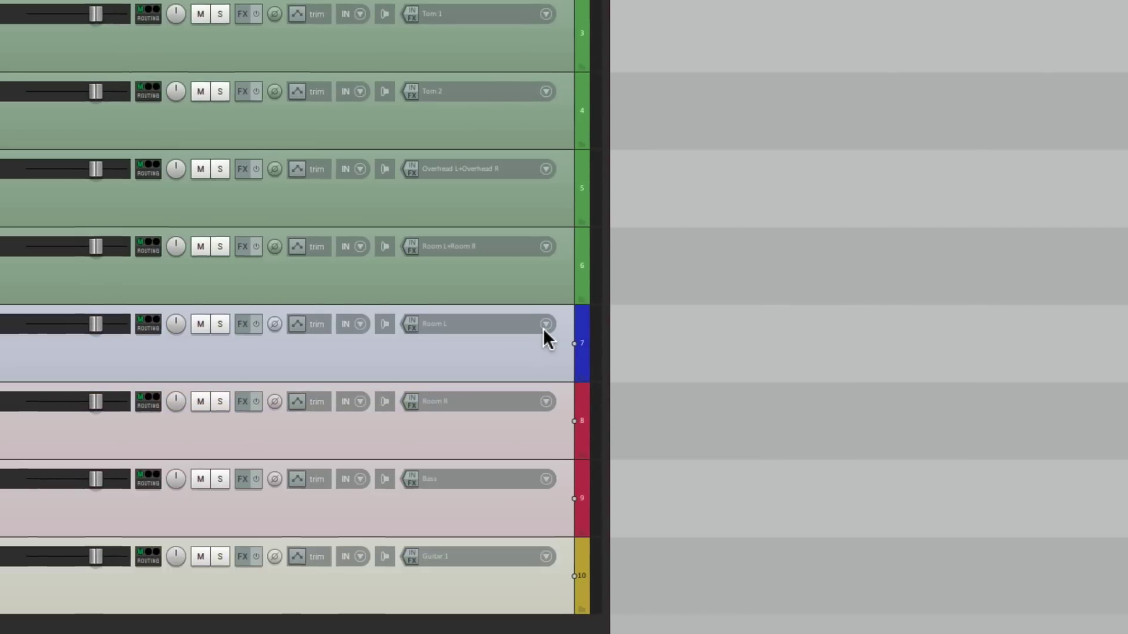
click(700, 325)
mouse_move(347, 435)
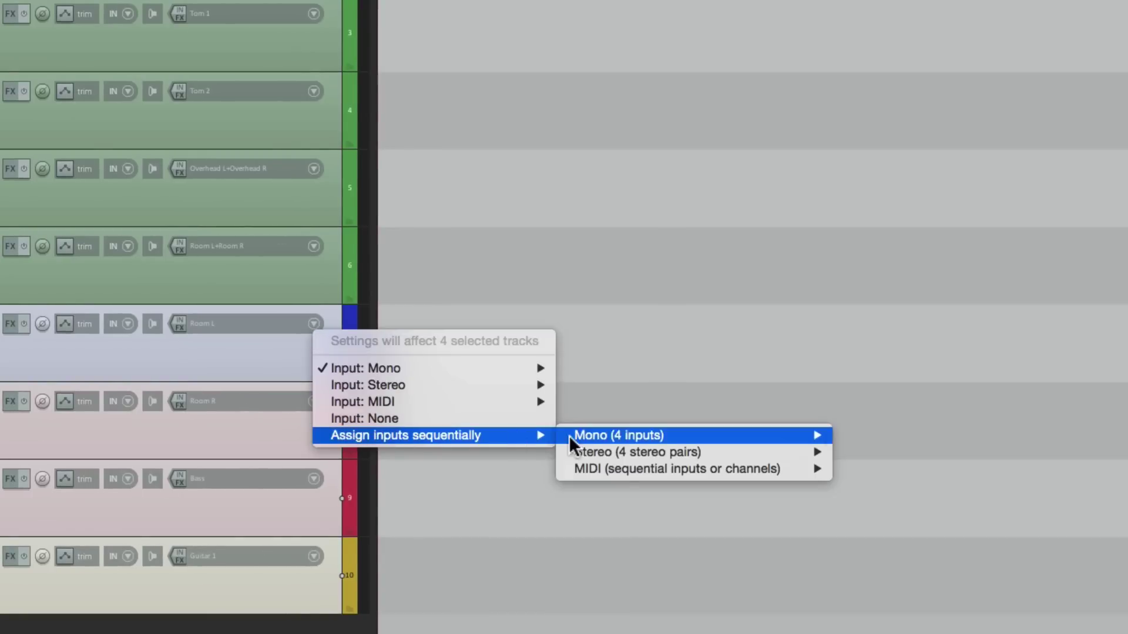
mouse_move(569, 438)
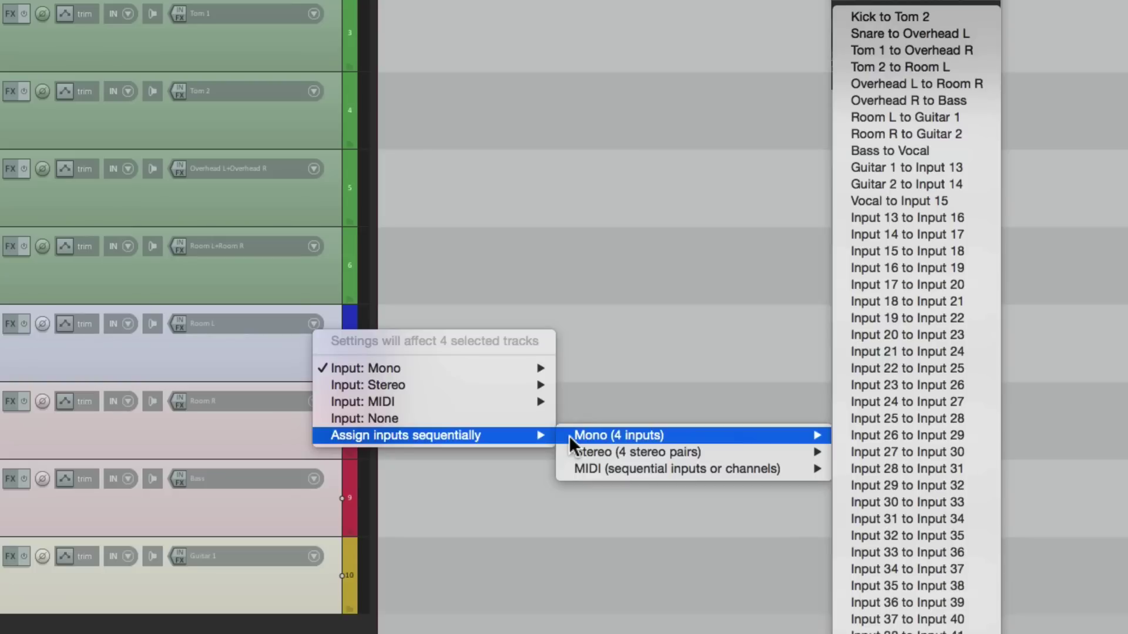
click(982, 150)
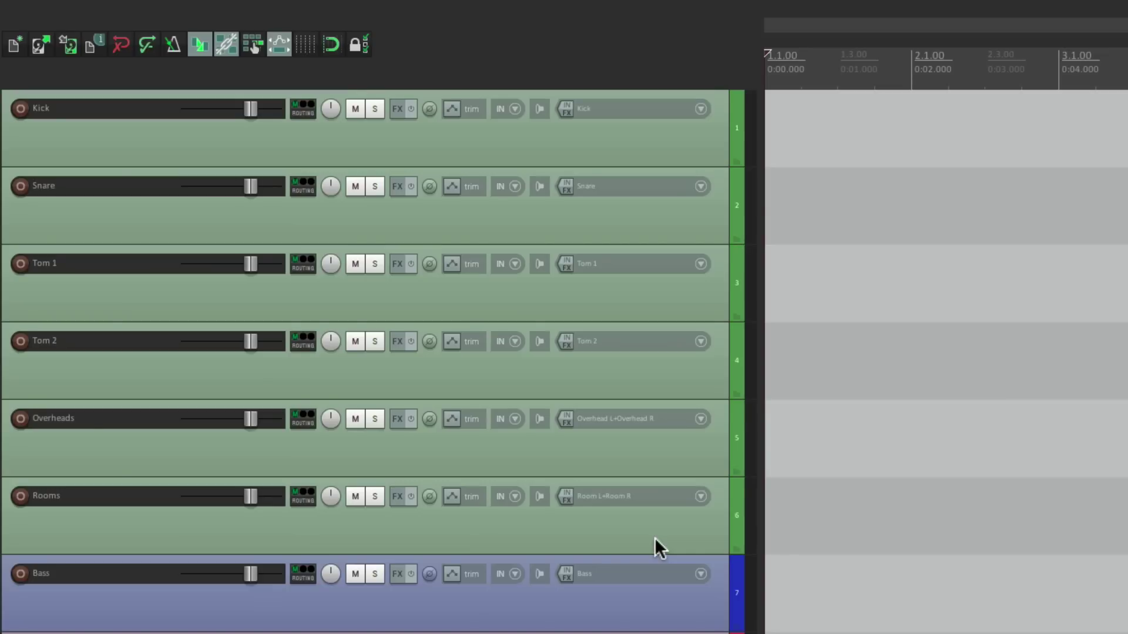
- Save the input channel alias map from the audio preferences as a file named My setup
key(super+comma)
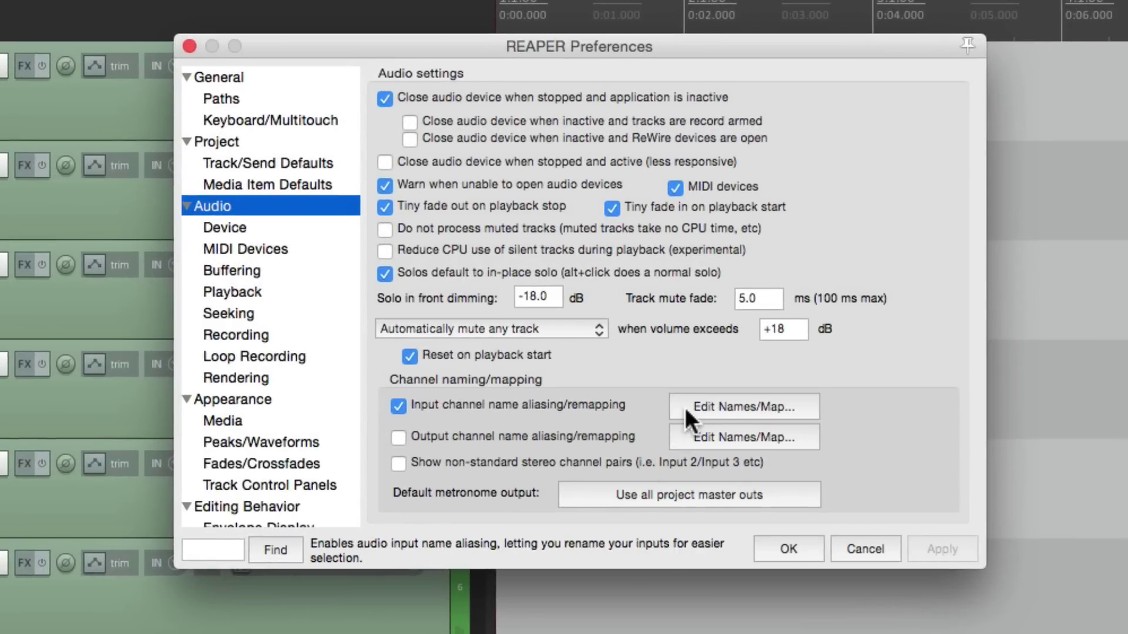
click(685, 407)
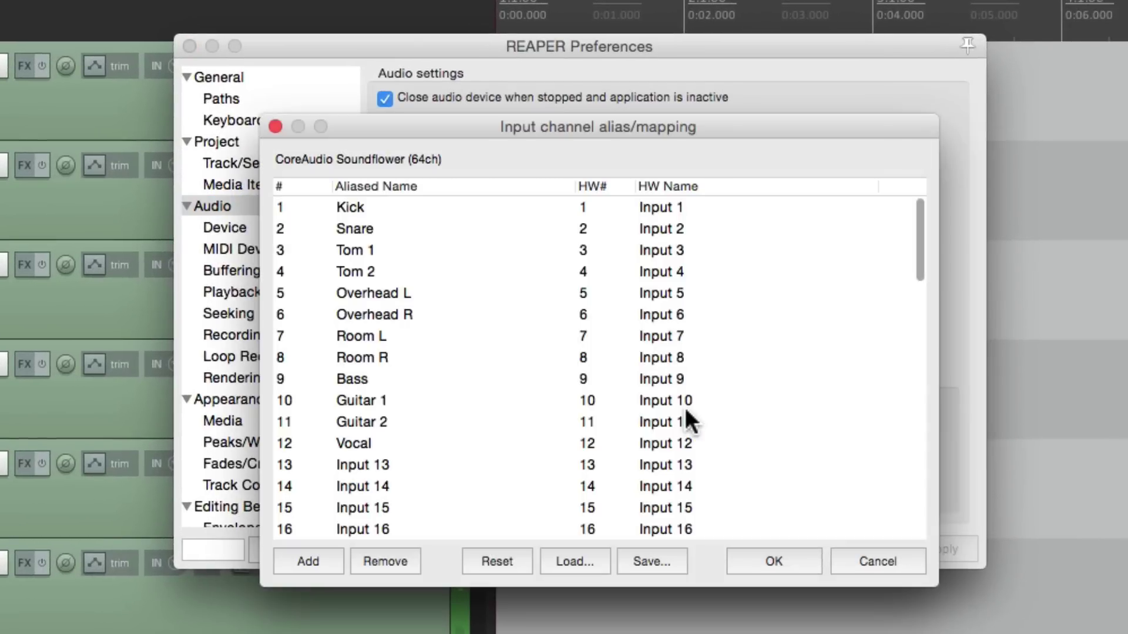
click(636, 565)
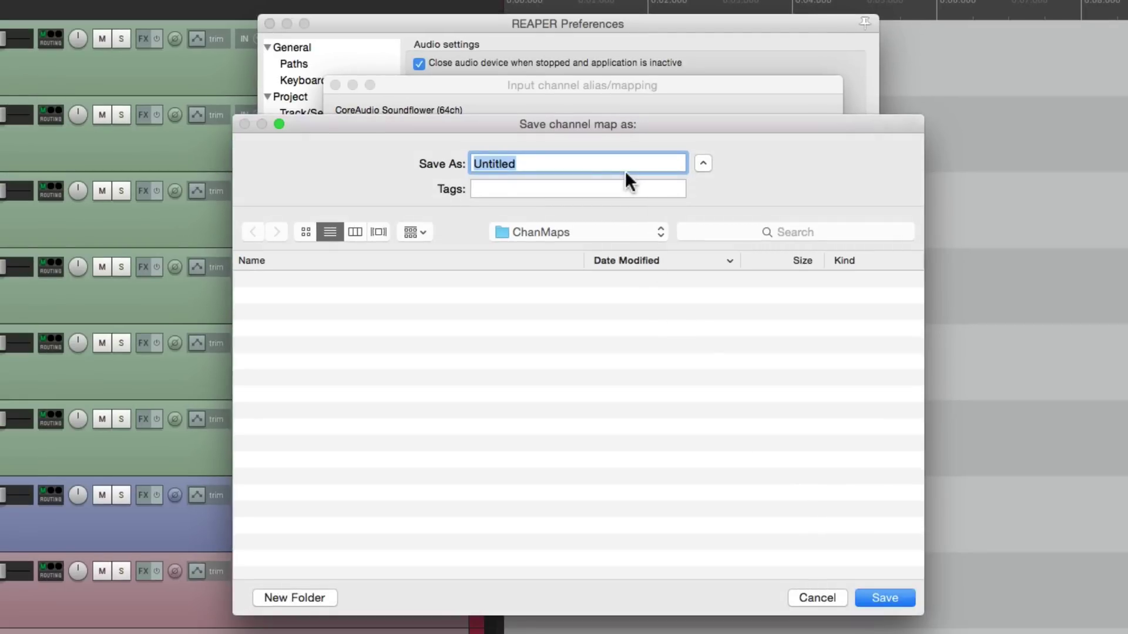
text(My setup)
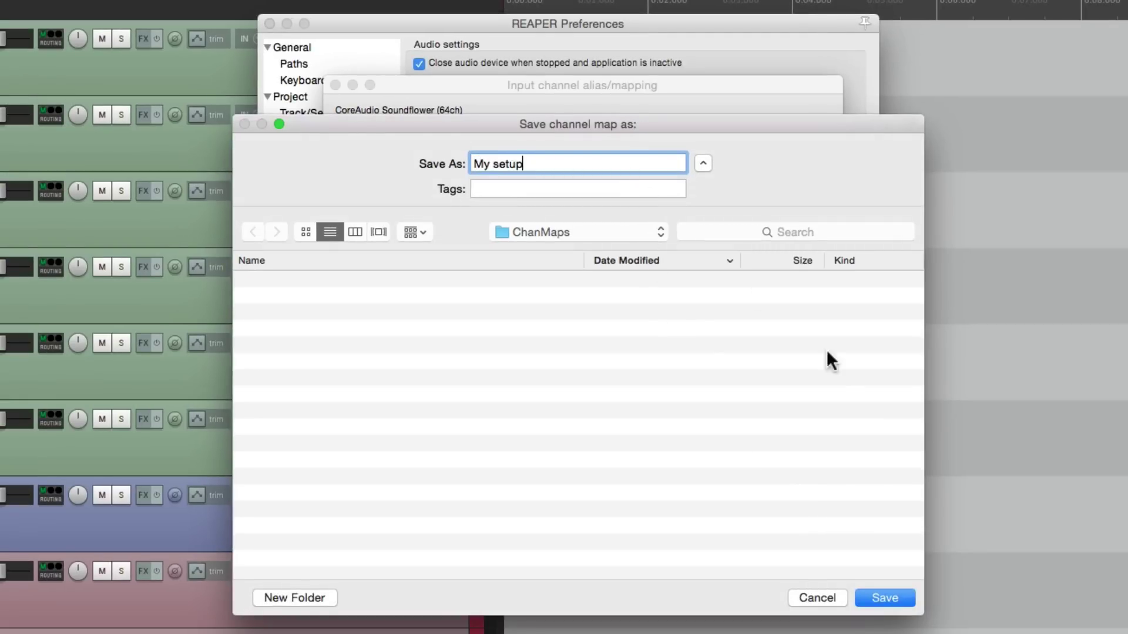
click(866, 600)
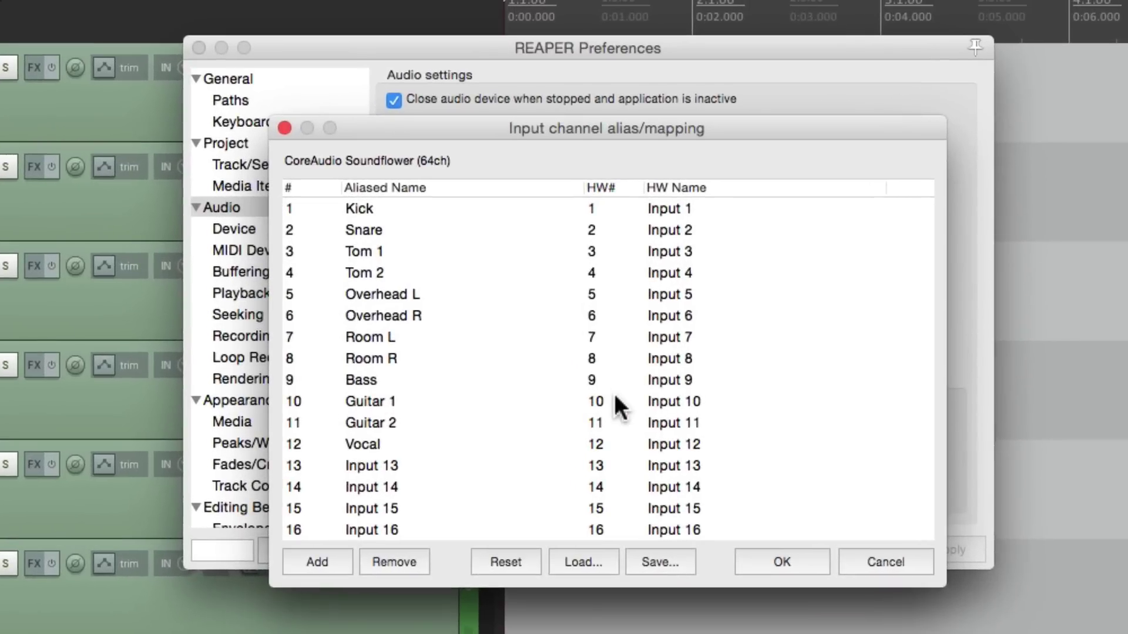
- Reset all input channel aliases to their hardware names and accept the mapping
click(517, 561)
click(732, 331)
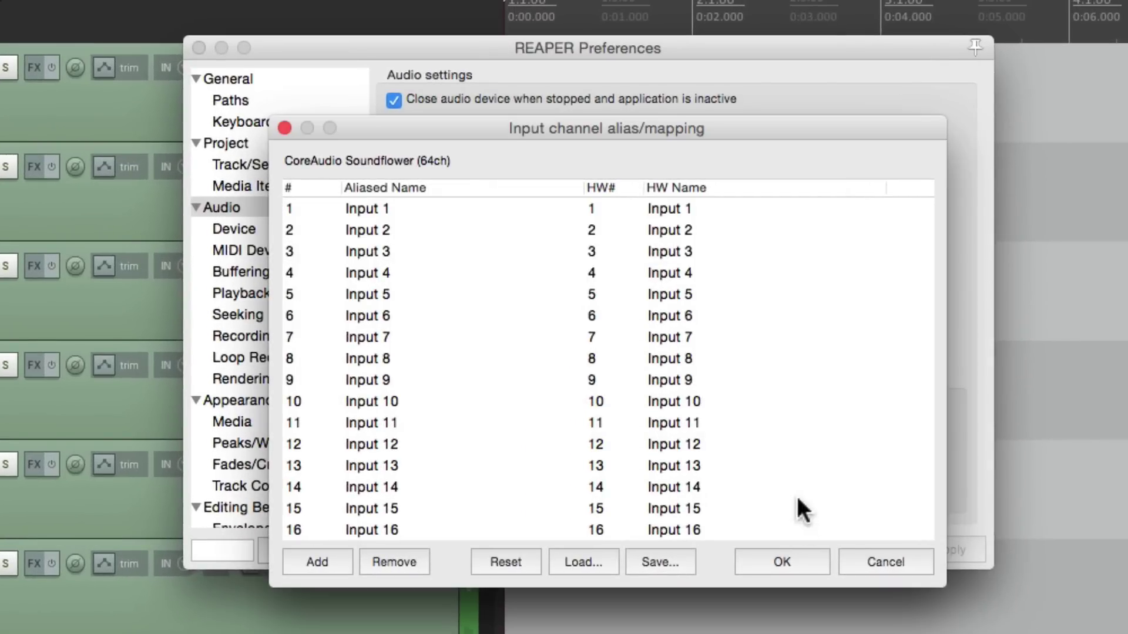
click(797, 552)
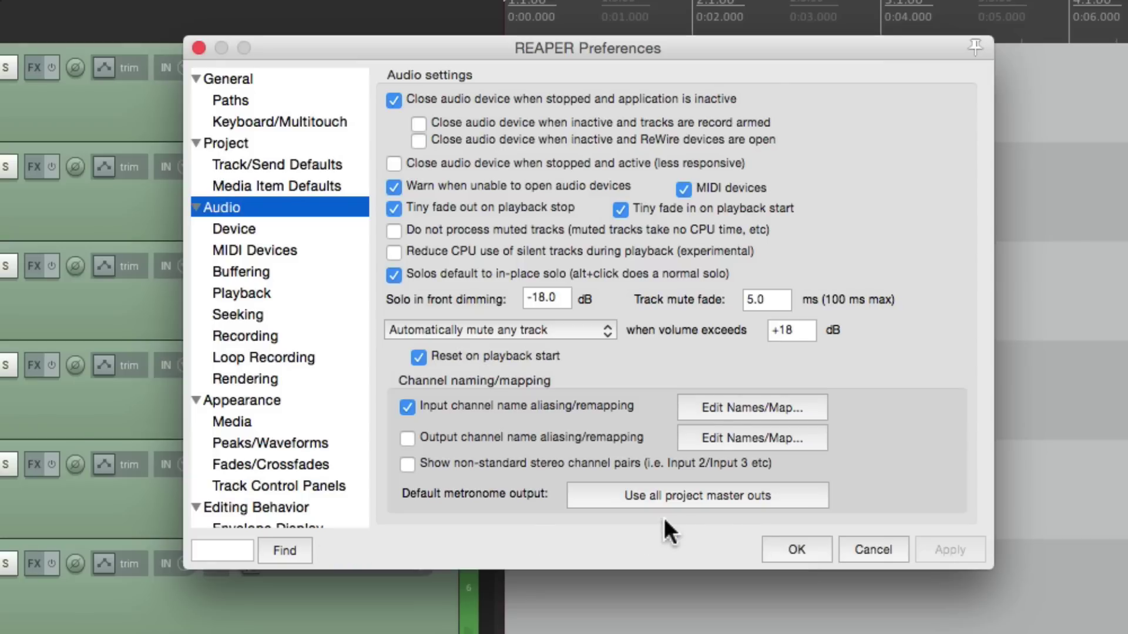
- Load the My setup.ReaperChanMap file into the input channel mapping, and accept the mapping and the preferences
click(712, 406)
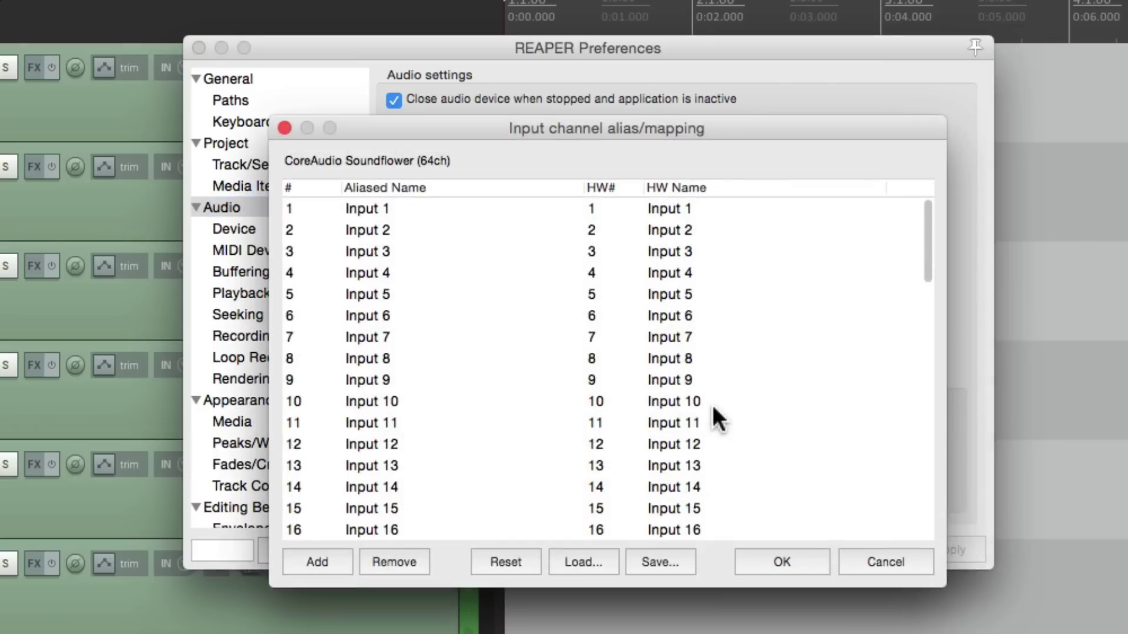
click(596, 558)
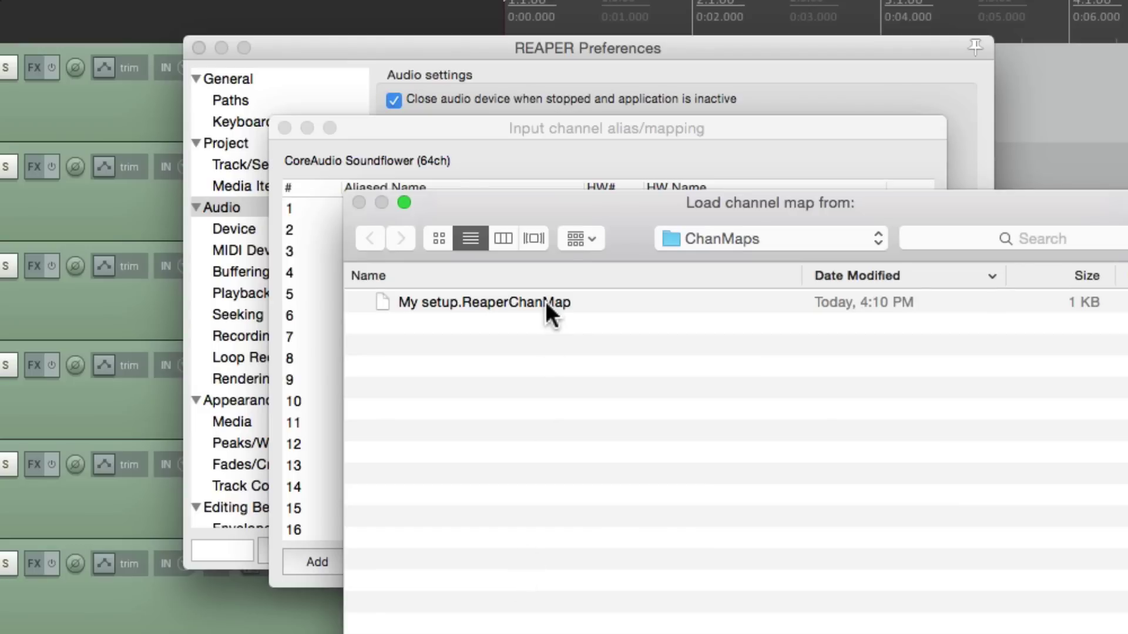
double_click(545, 301)
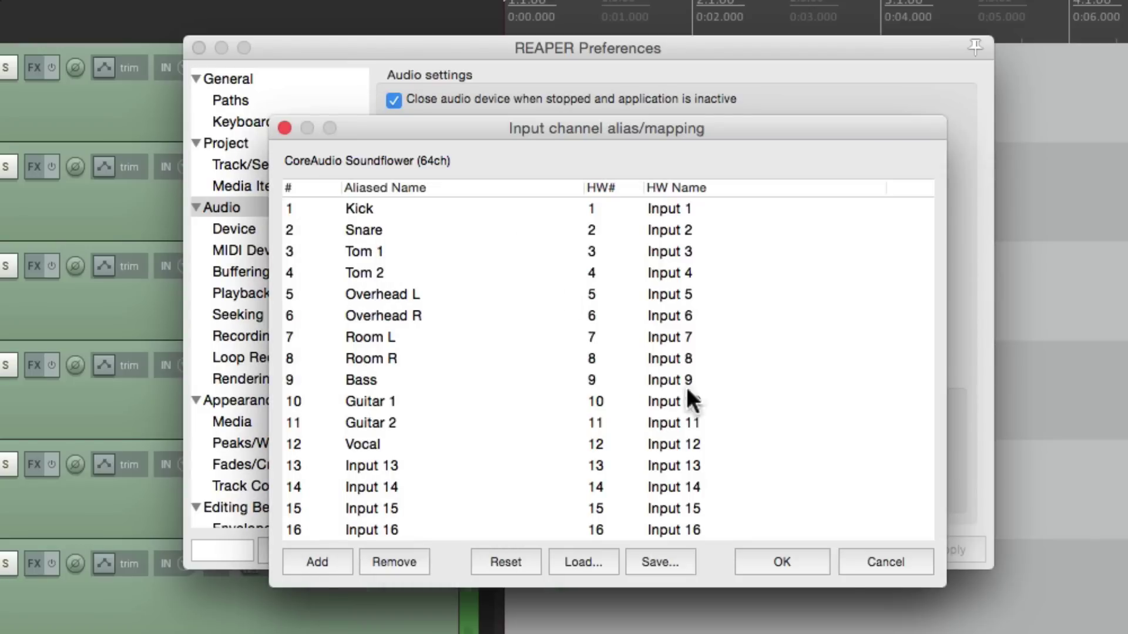
click(801, 558)
click(799, 545)
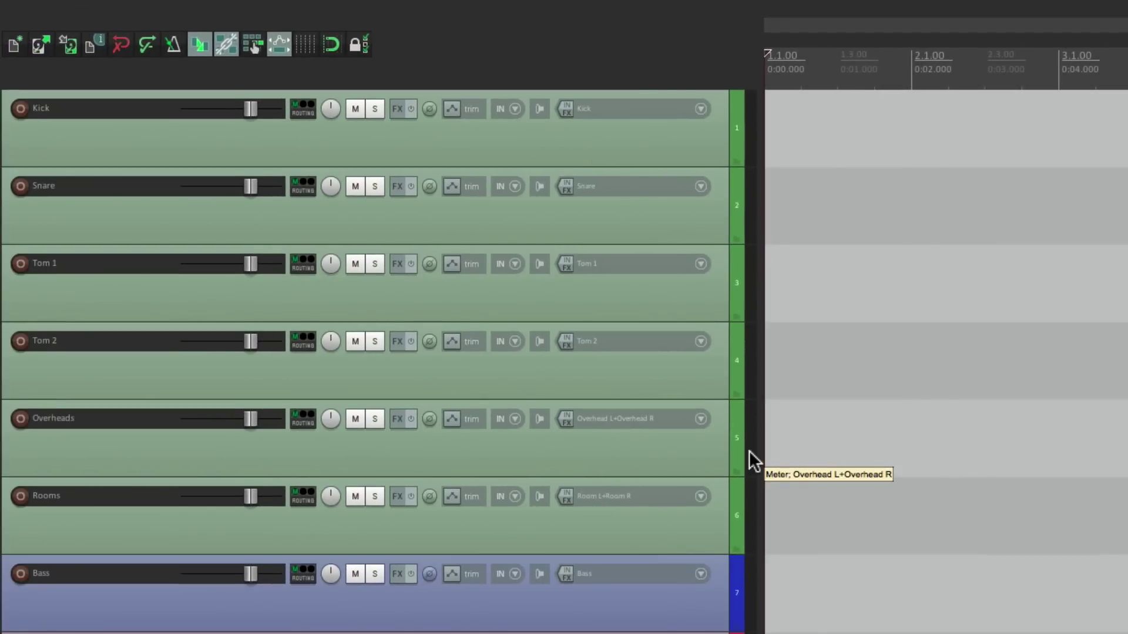
- Enable output channel name aliasing/remapping in the audio preferences and open the output channel map
key(super+comma)
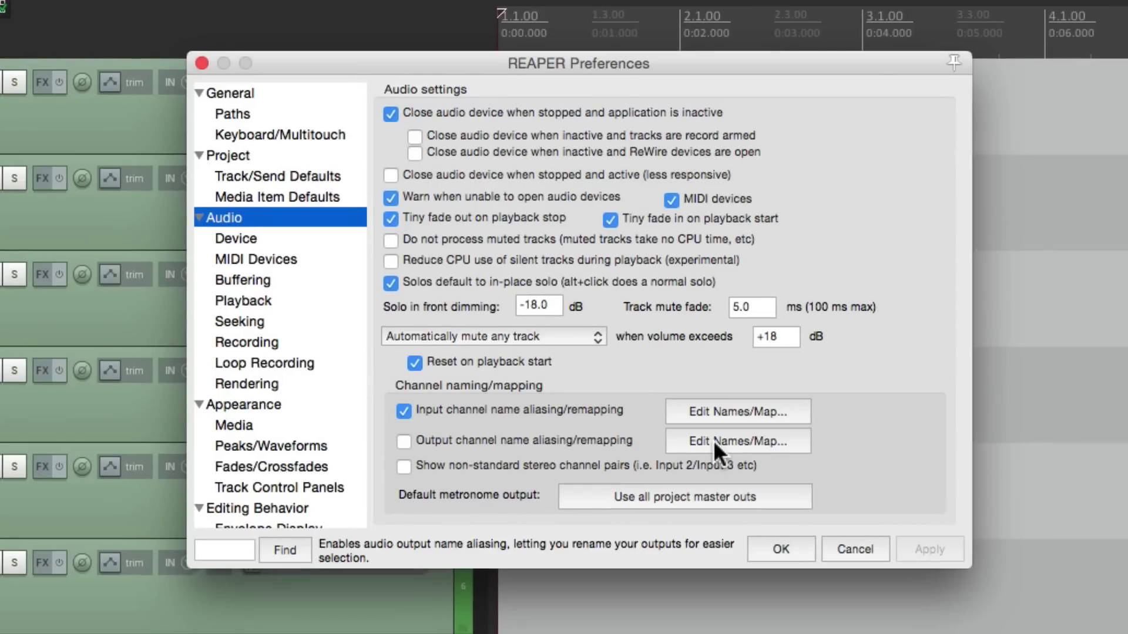
click(400, 443)
click(685, 437)
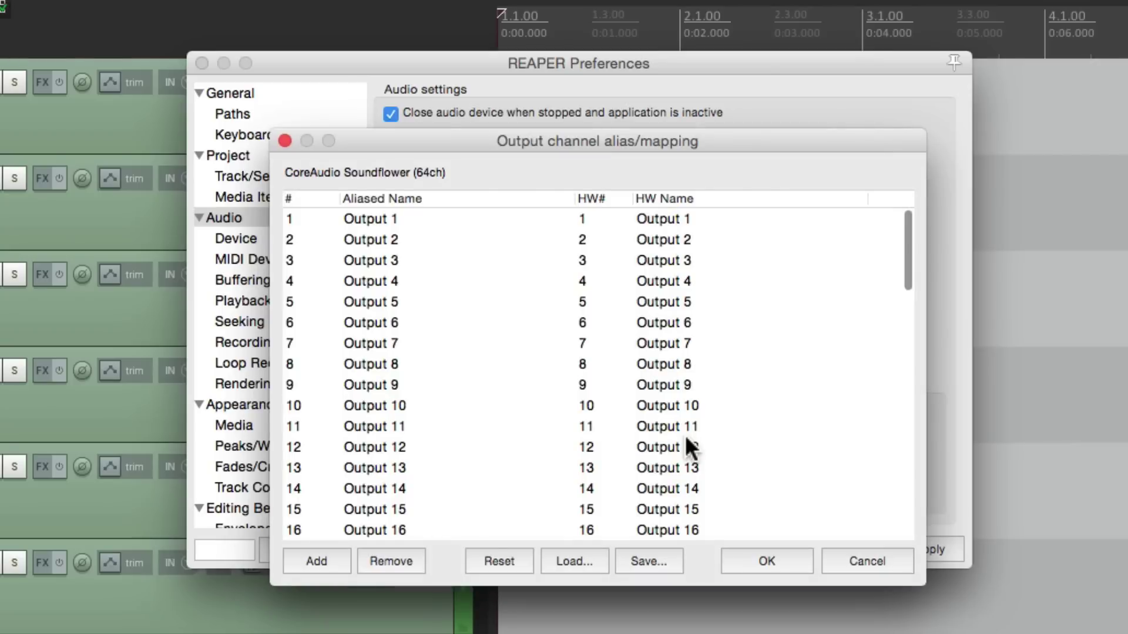
- Alias output channel 1 as Main L and output channel 2 as Main R
double_click(427, 225)
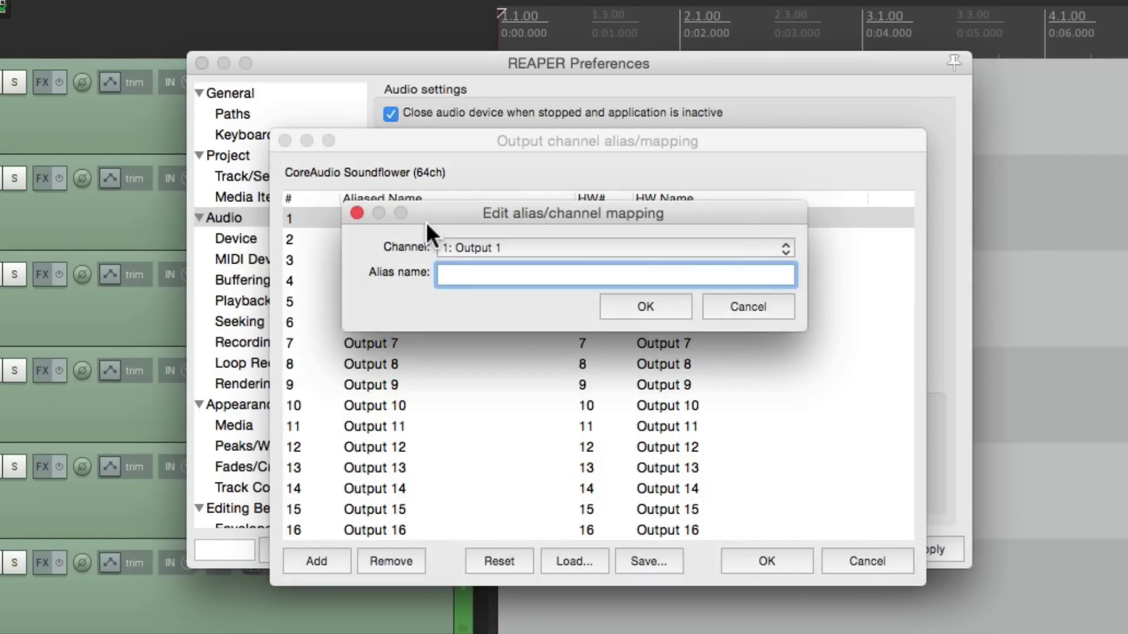
text(Main L)
key(Return)
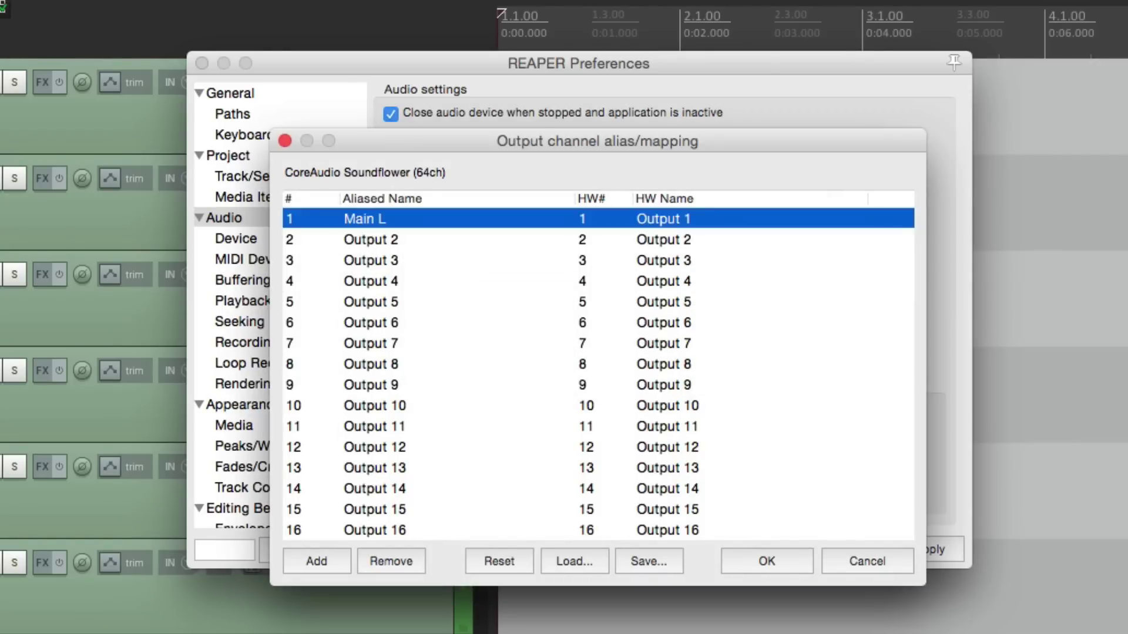
double_click(427, 239)
text(Main R)
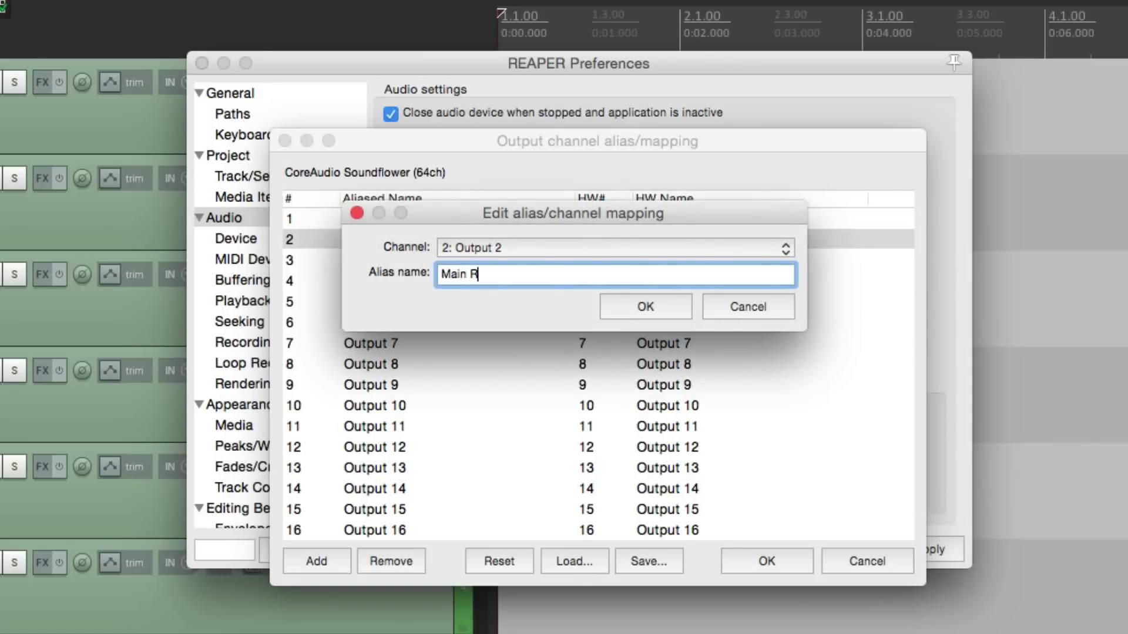
key(Return)
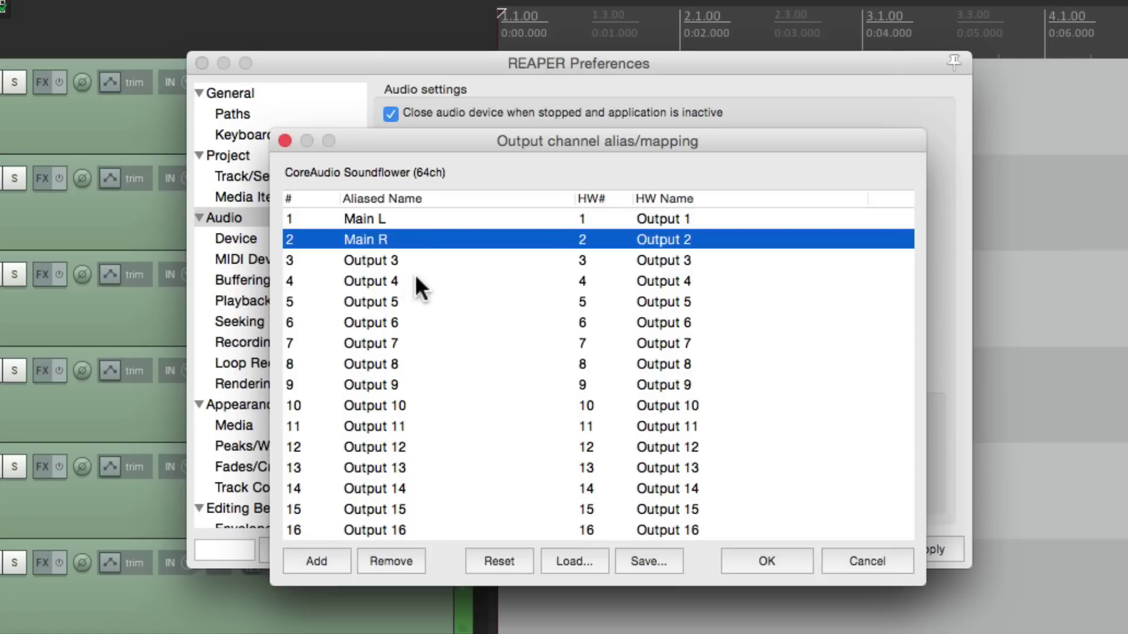
- Alias output channel 3 as Heaphones L and output channel 4 as Headphones R, and accept the output mapping
double_click(442, 263)
text(Heaphones L)
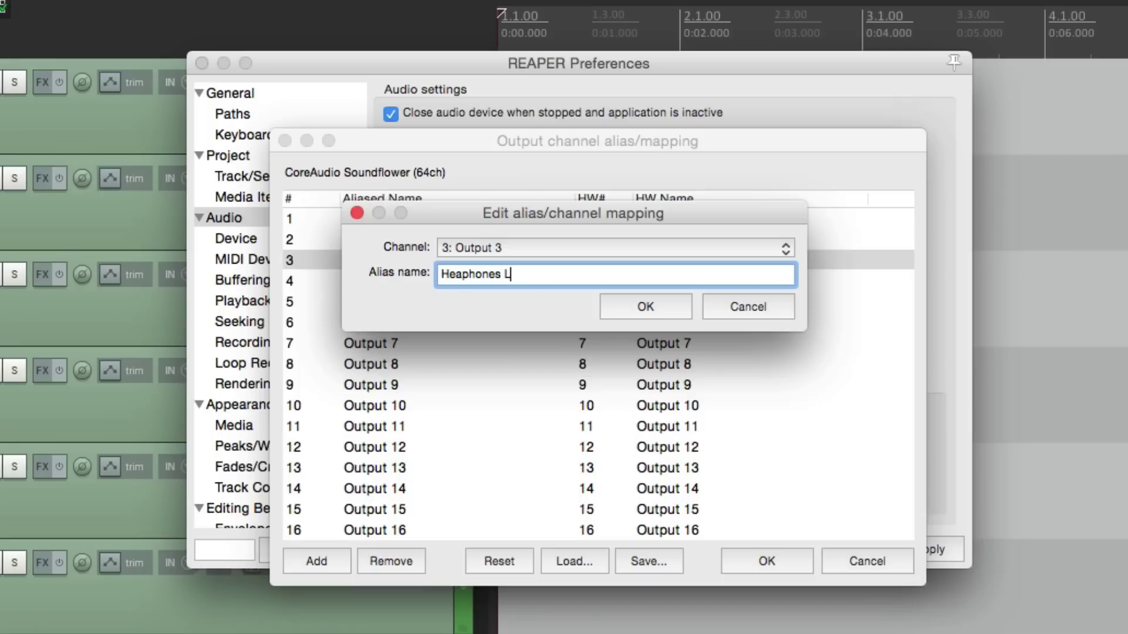
key(Return)
double_click(419, 289)
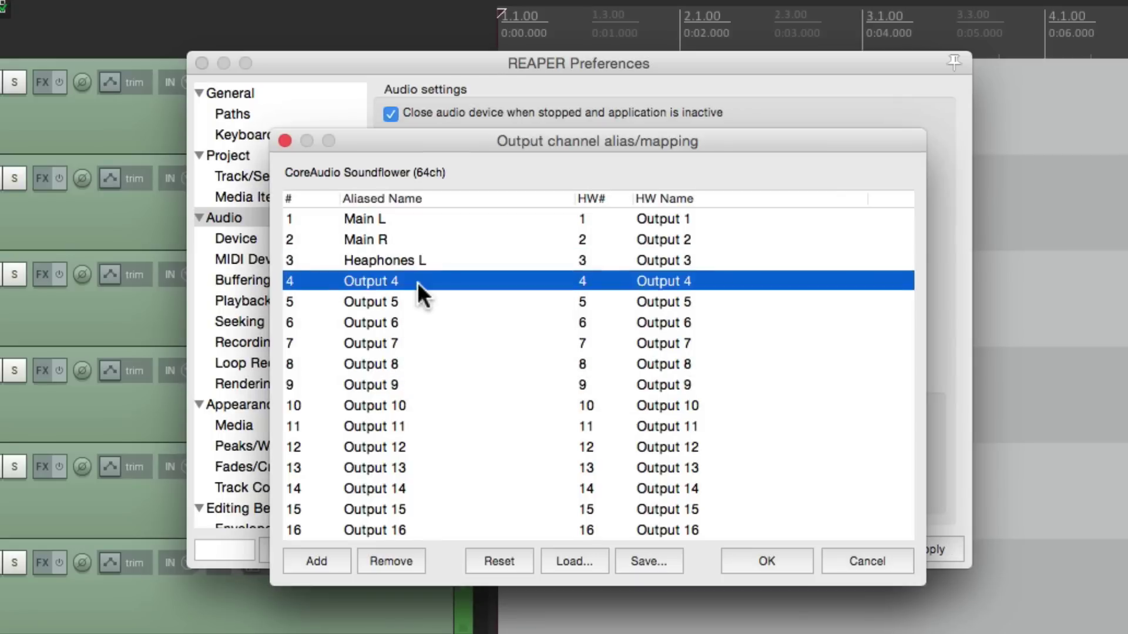
text(Headphones R)
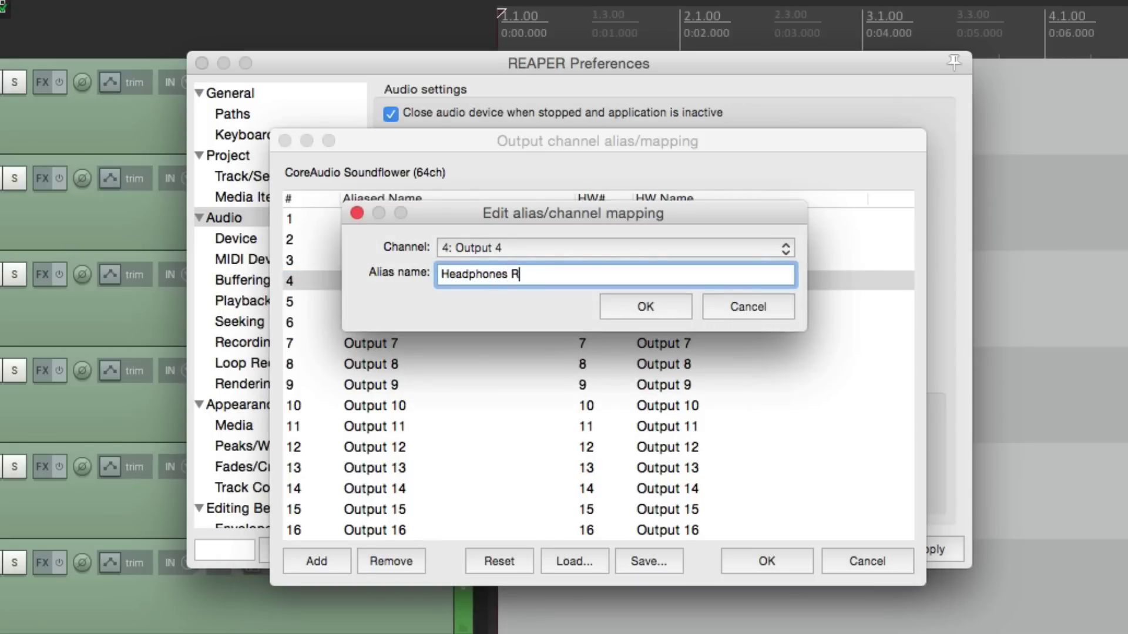
key(Return)
click(778, 553)
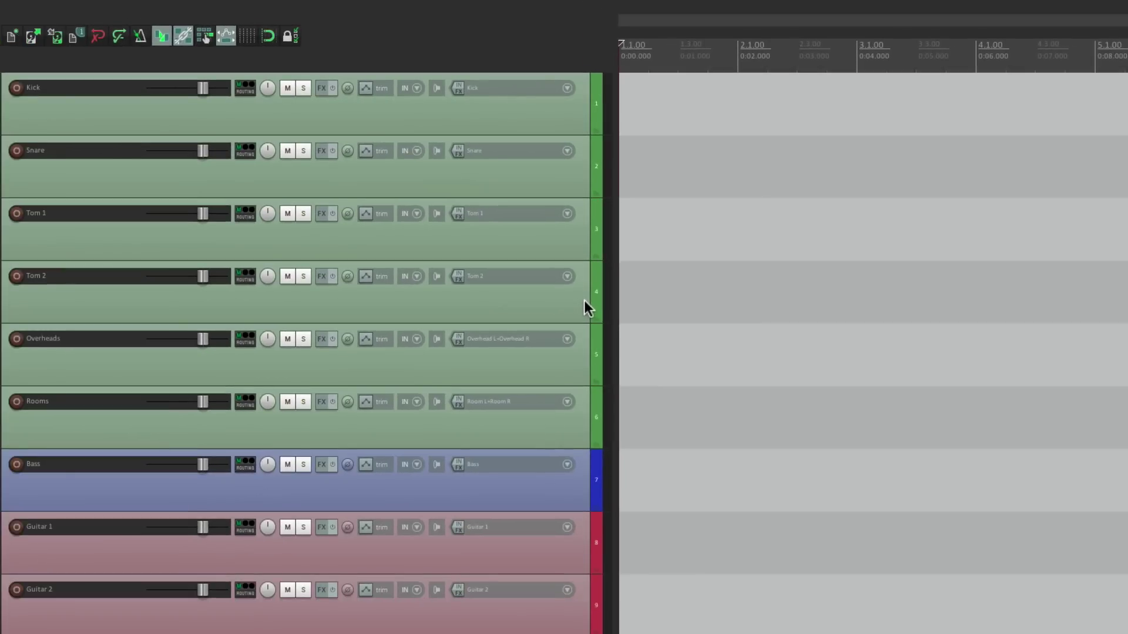
- Add Heaphones L / Headphones R as a hardware output in the Kick track's routing, with the send level at 0 dB
click(245, 87)
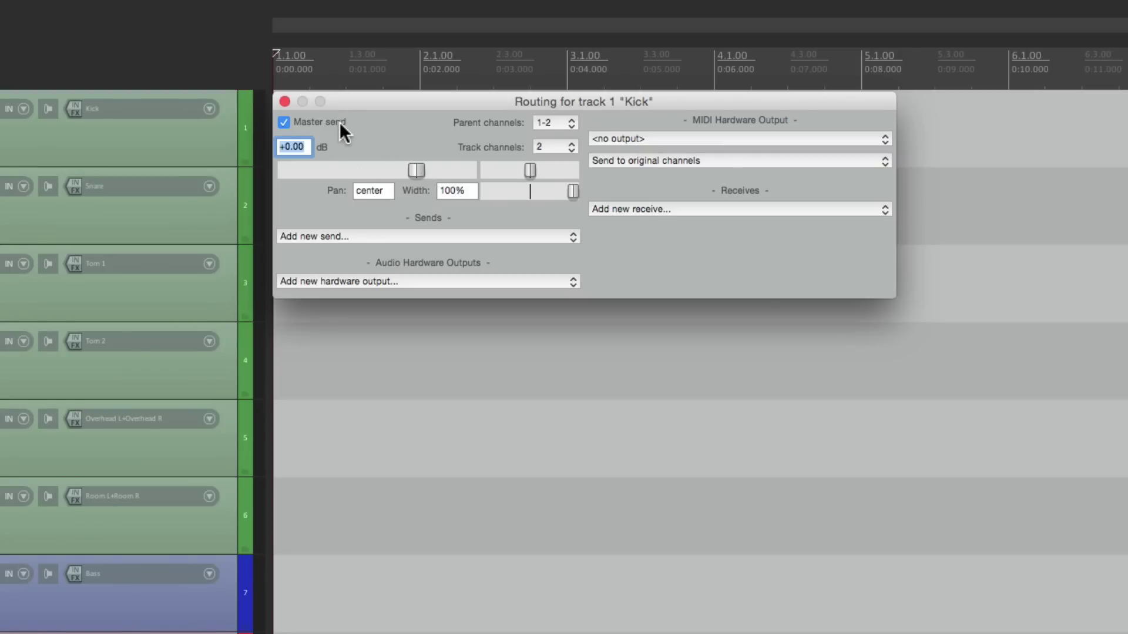
click(416, 279)
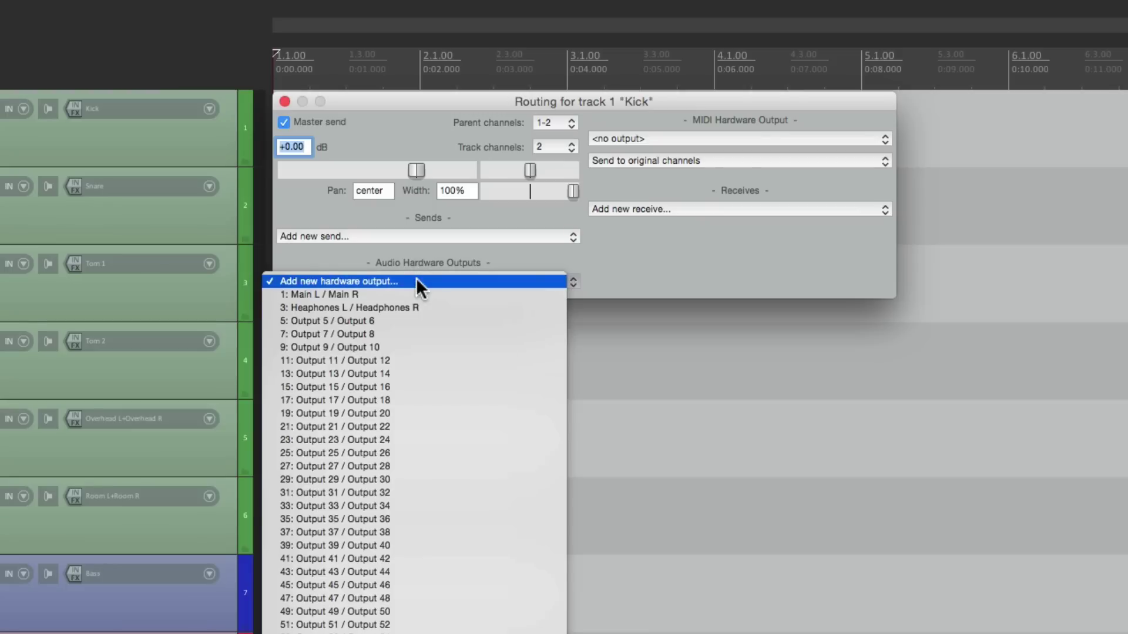
click(447, 306)
mouse_move(397, 288)
mouse_down()
mouse_move(344, 291)
mouse_move(390, 299)
mouse_up()
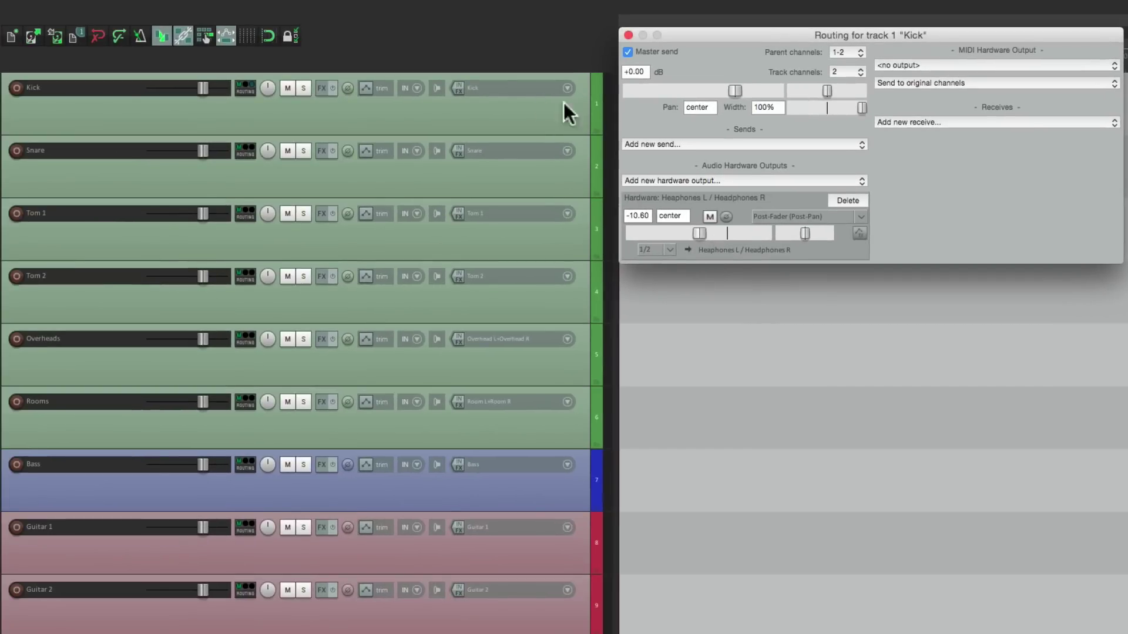
double_click(700, 232)
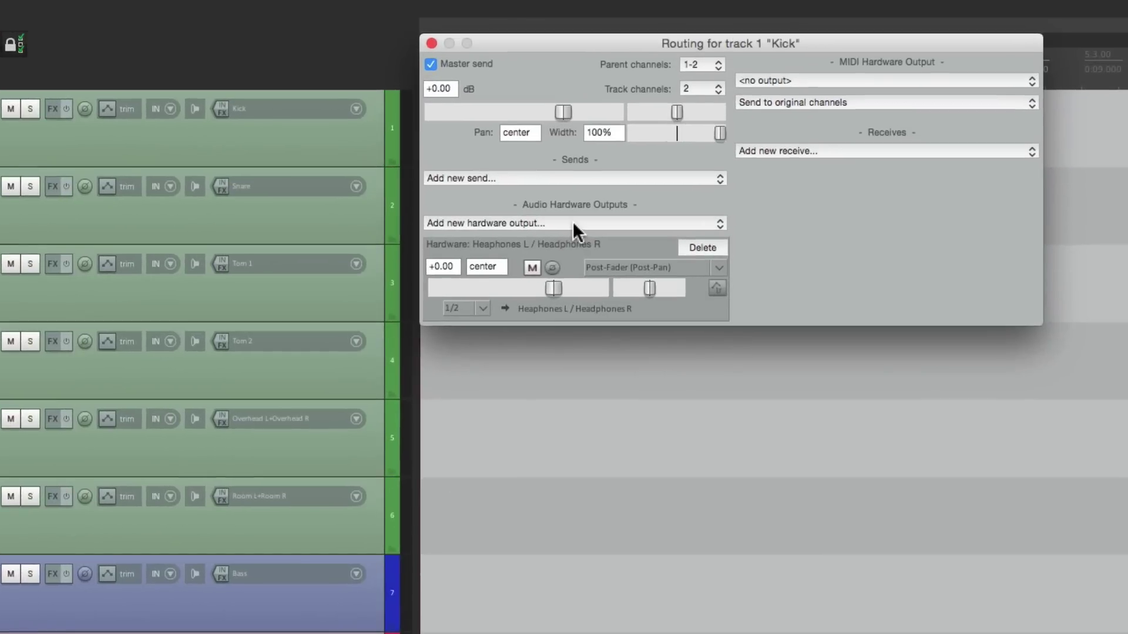
- Examine the aliased names among the Kick track's available hardware outputs, and close its routing window
click(742, 180)
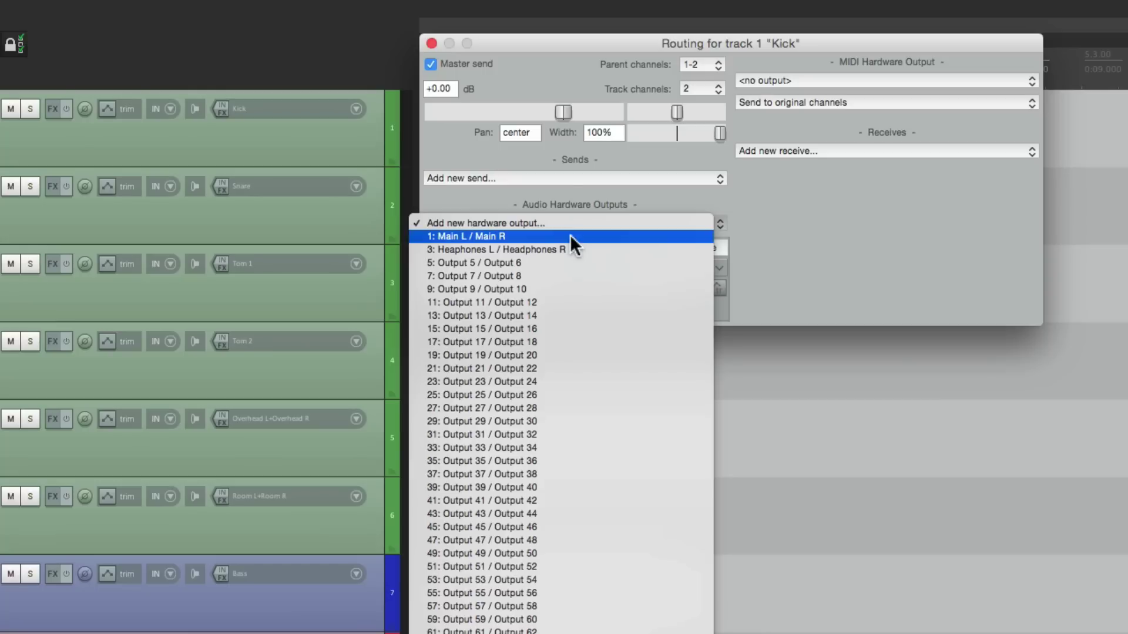
click(674, 235)
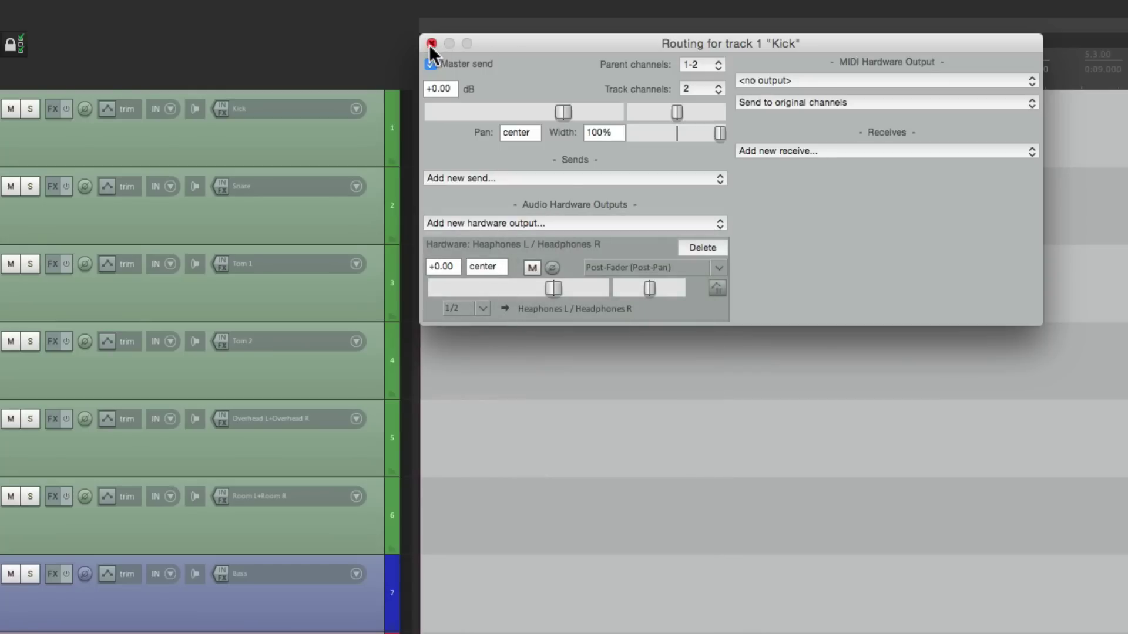
click(431, 44)
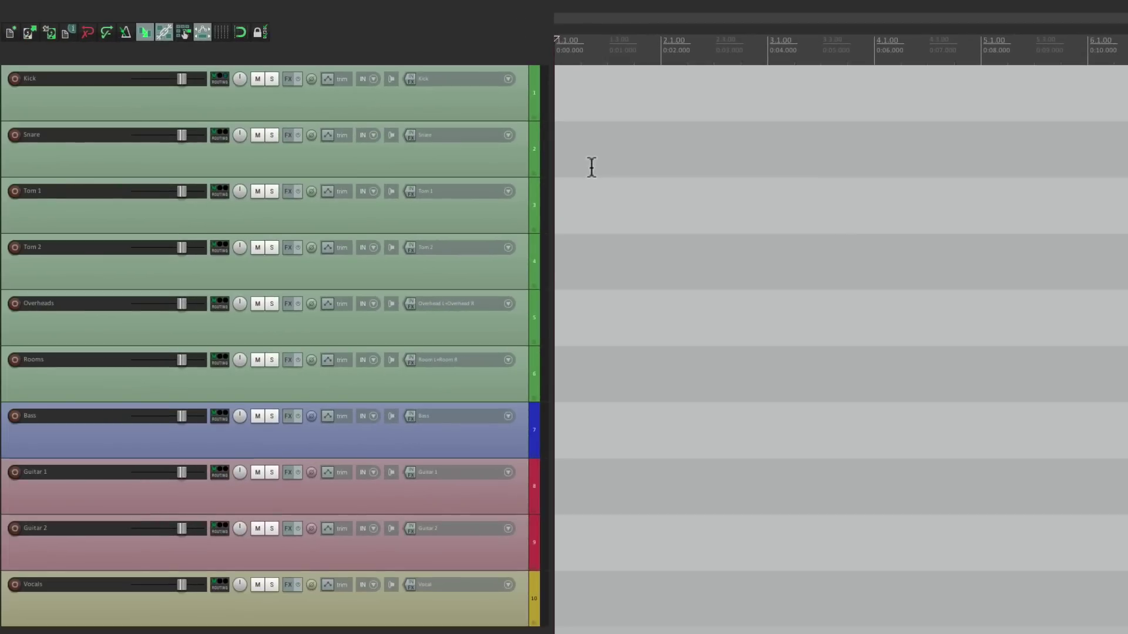